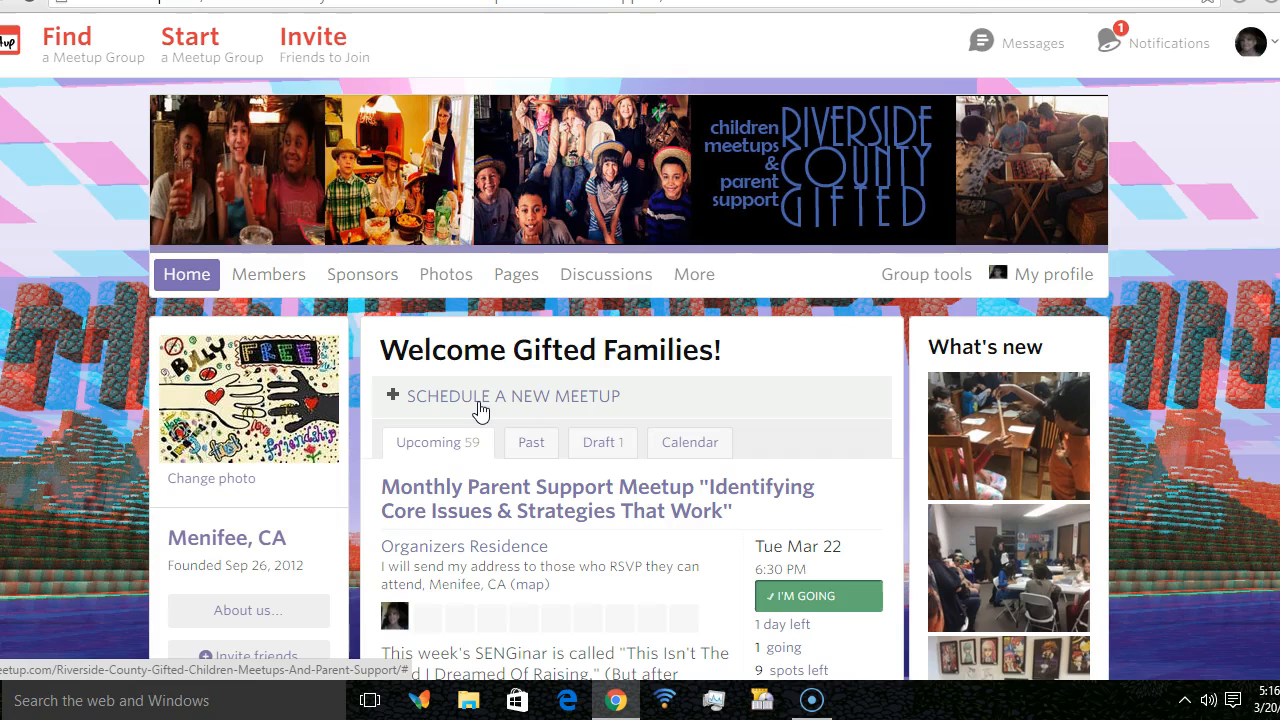
Start scheduling a new Meetup and title it "Let's Go To The Movies"
click(535, 396)
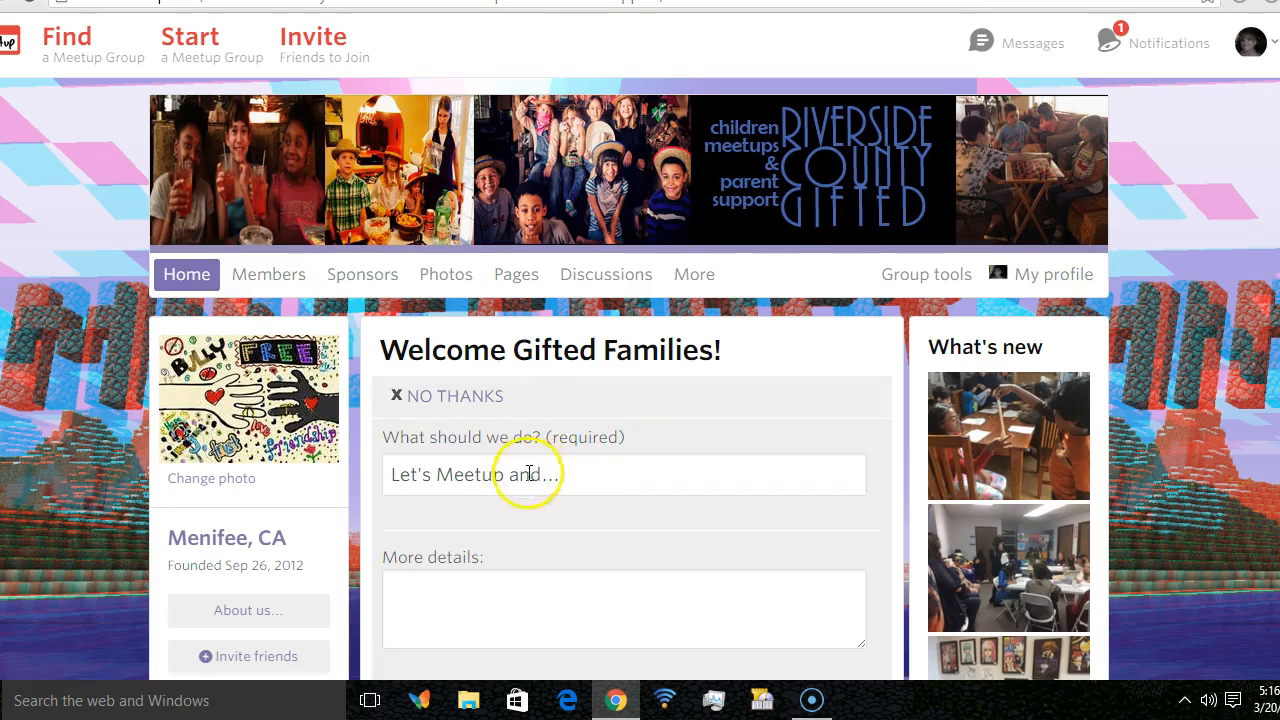
click(581, 475)
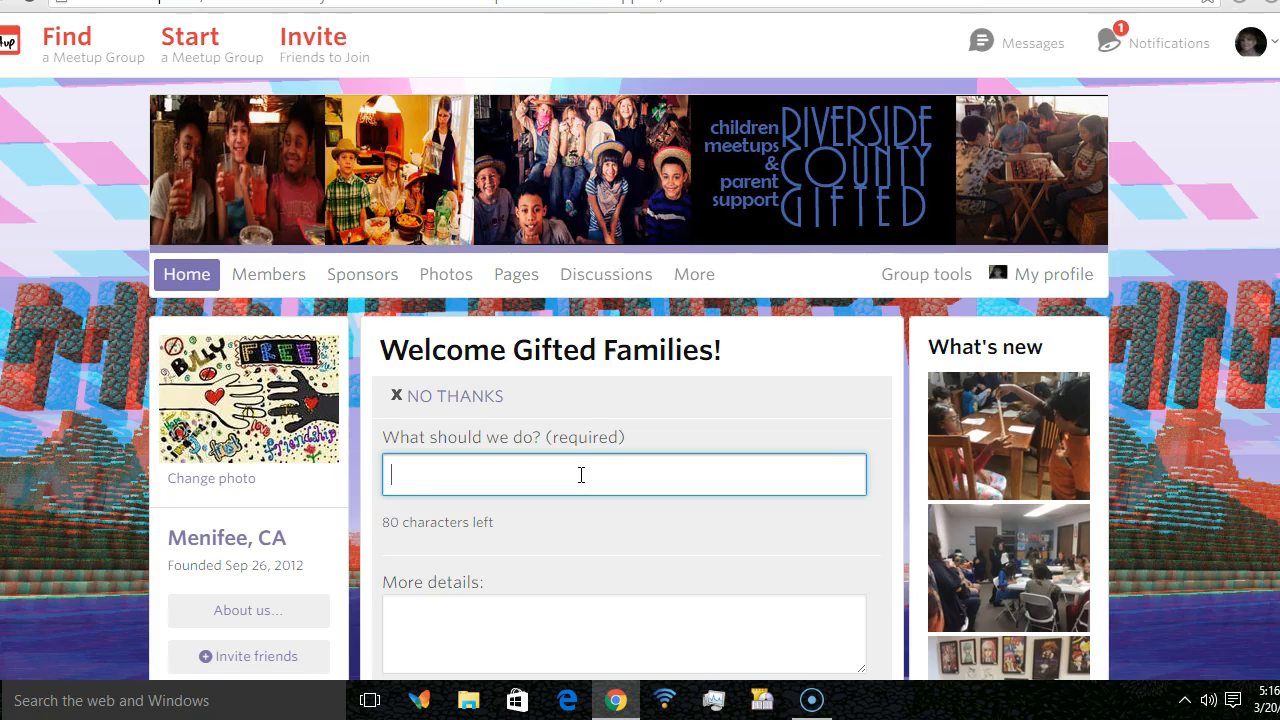
text(Let's Go)
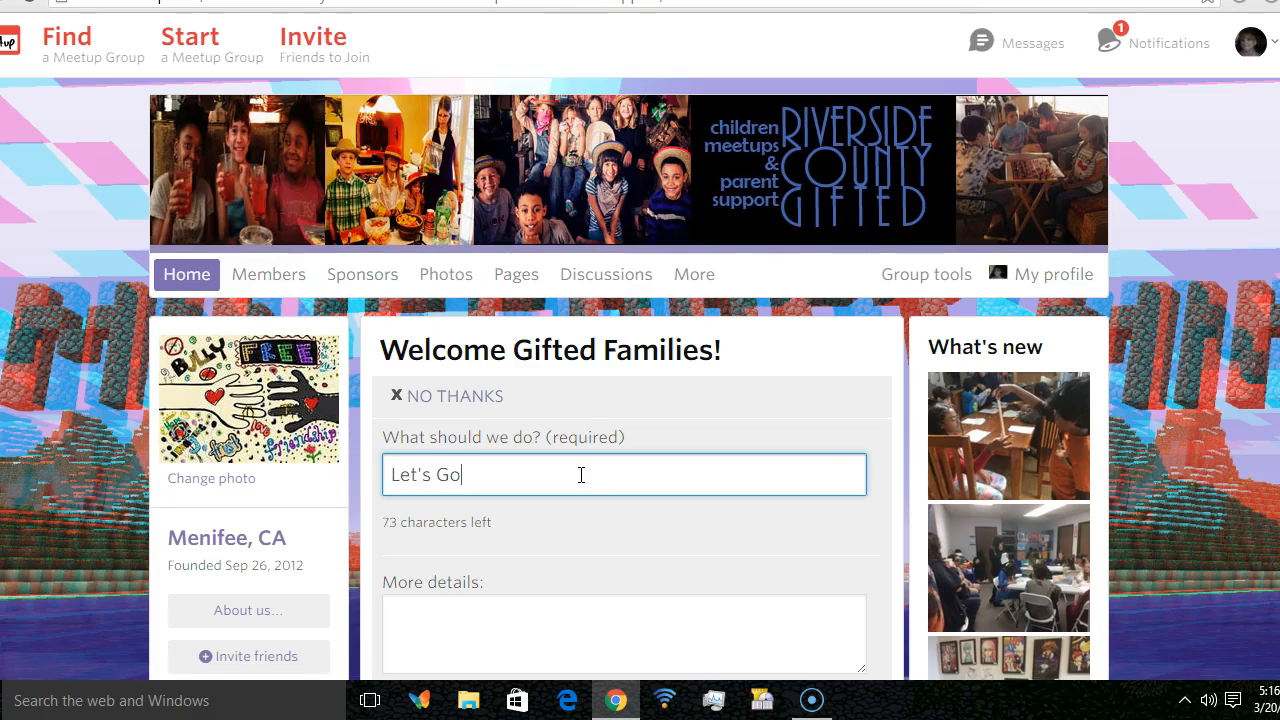
text( To The Movies)
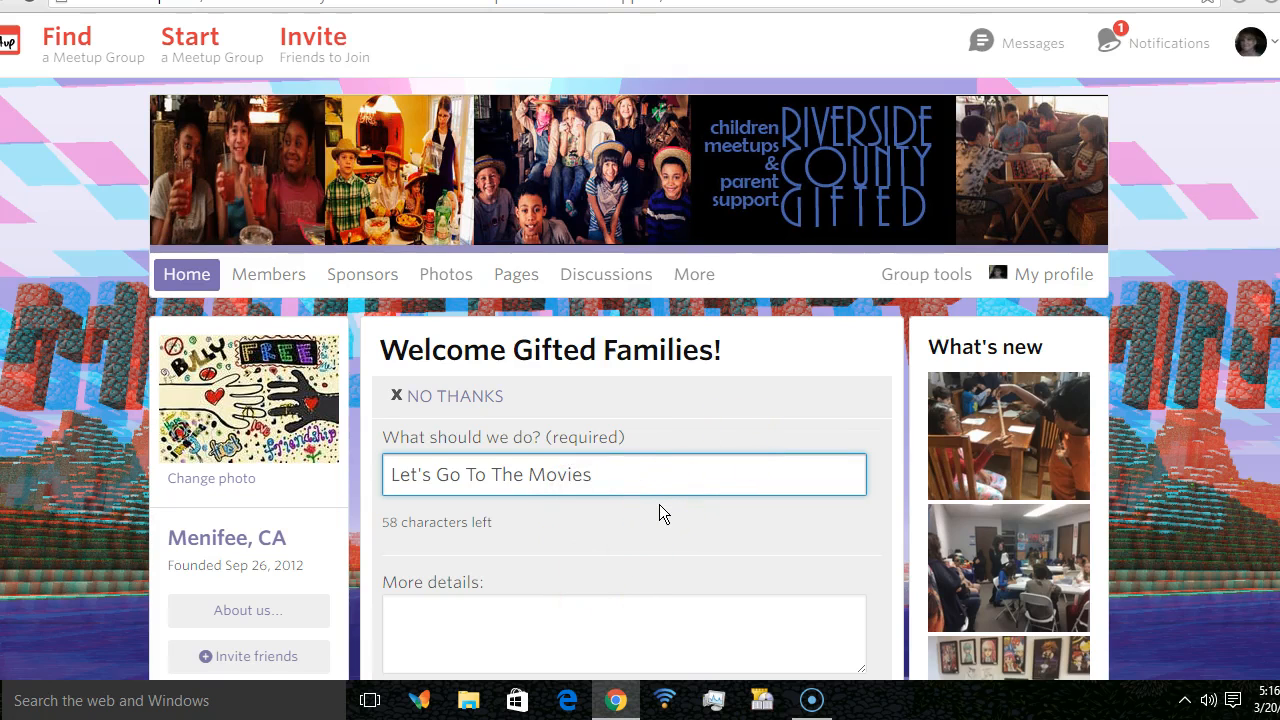
Begin the Meetup's details with the text "Let's get the kids together to go see....."
click(552, 607)
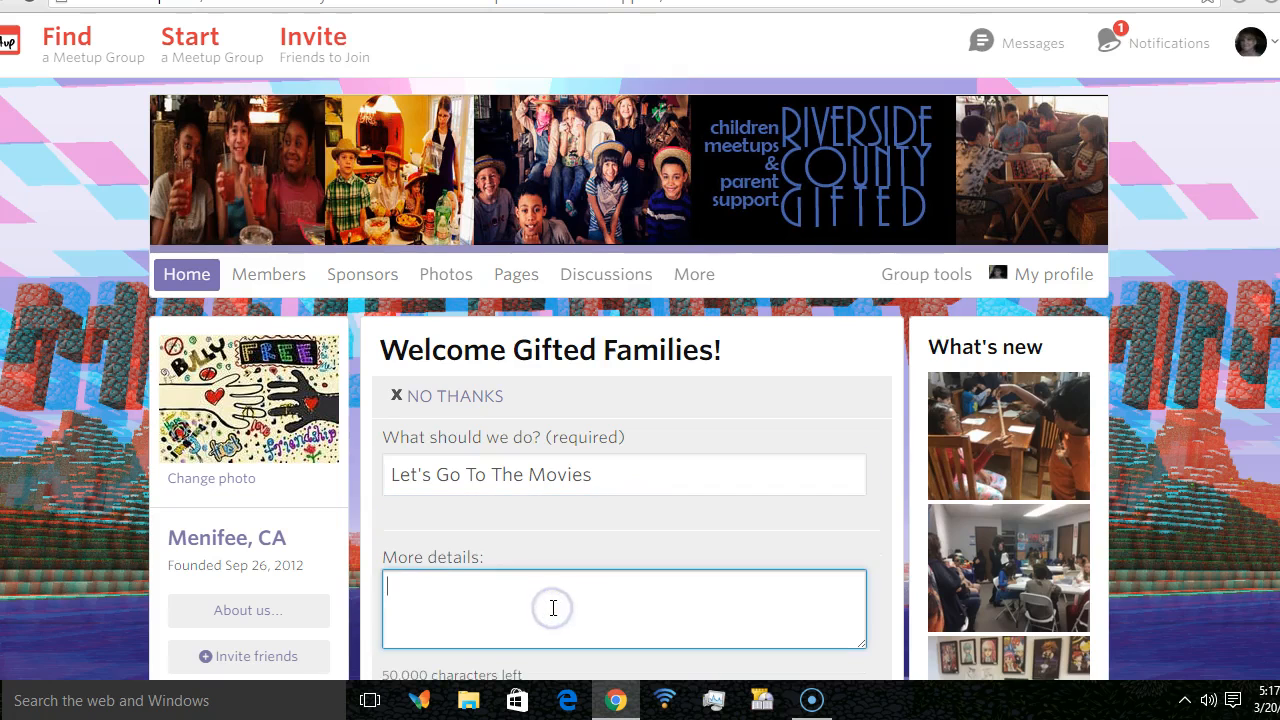
text(Let)
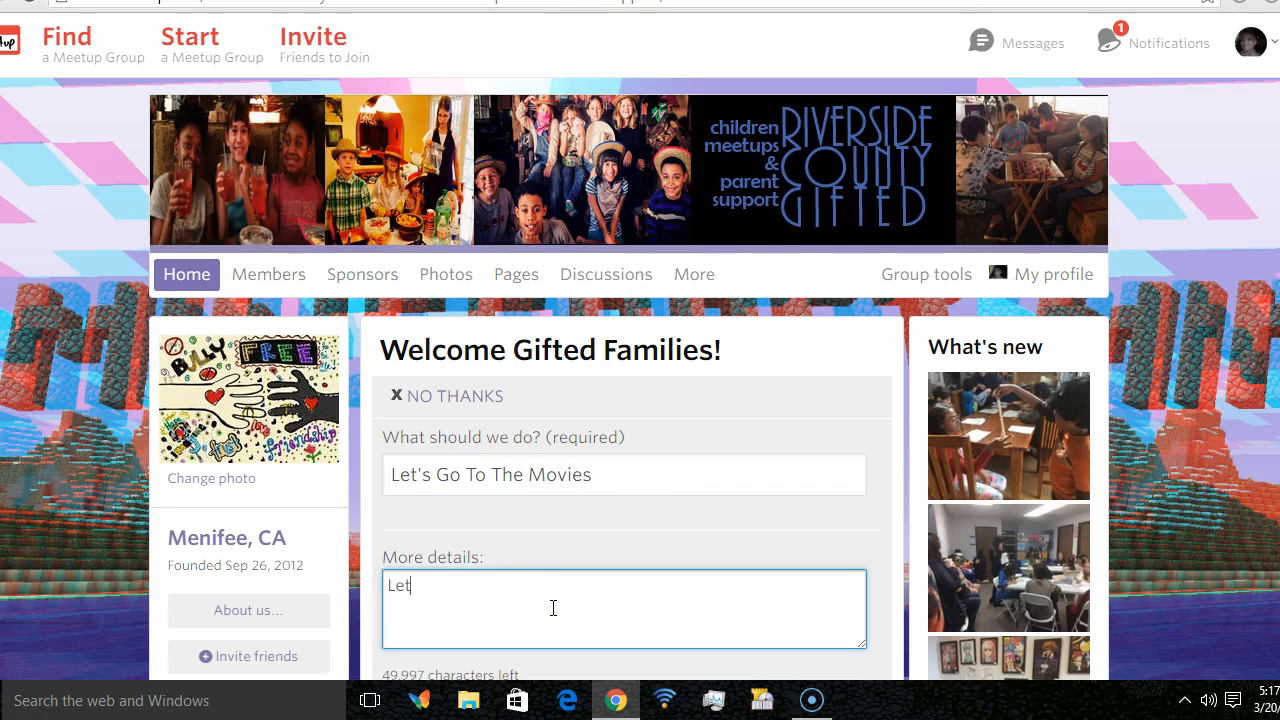
text('s get the kid)
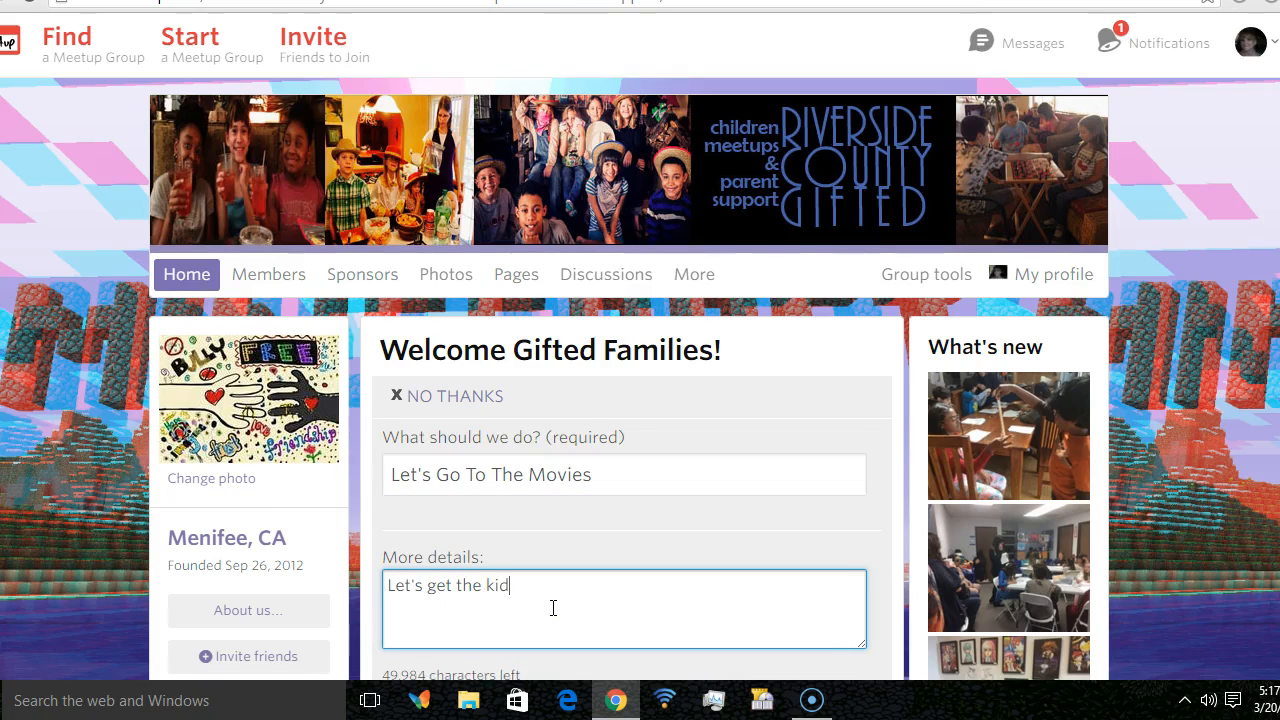
text(s together)
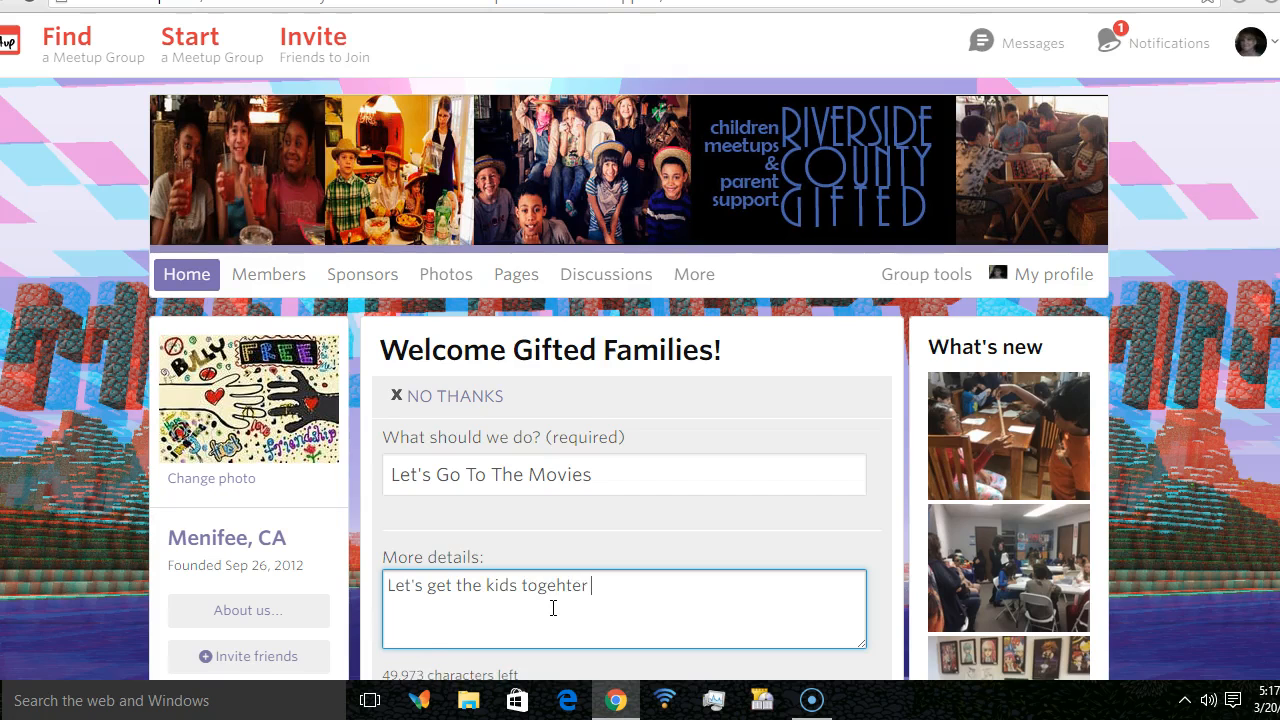
key(BackSpace)
key(BackSpace)
key(BackSpace)
key(BackSpace)
key(BackSpace)
text(t)
key(BackSpace)
text(ether to go see.....)
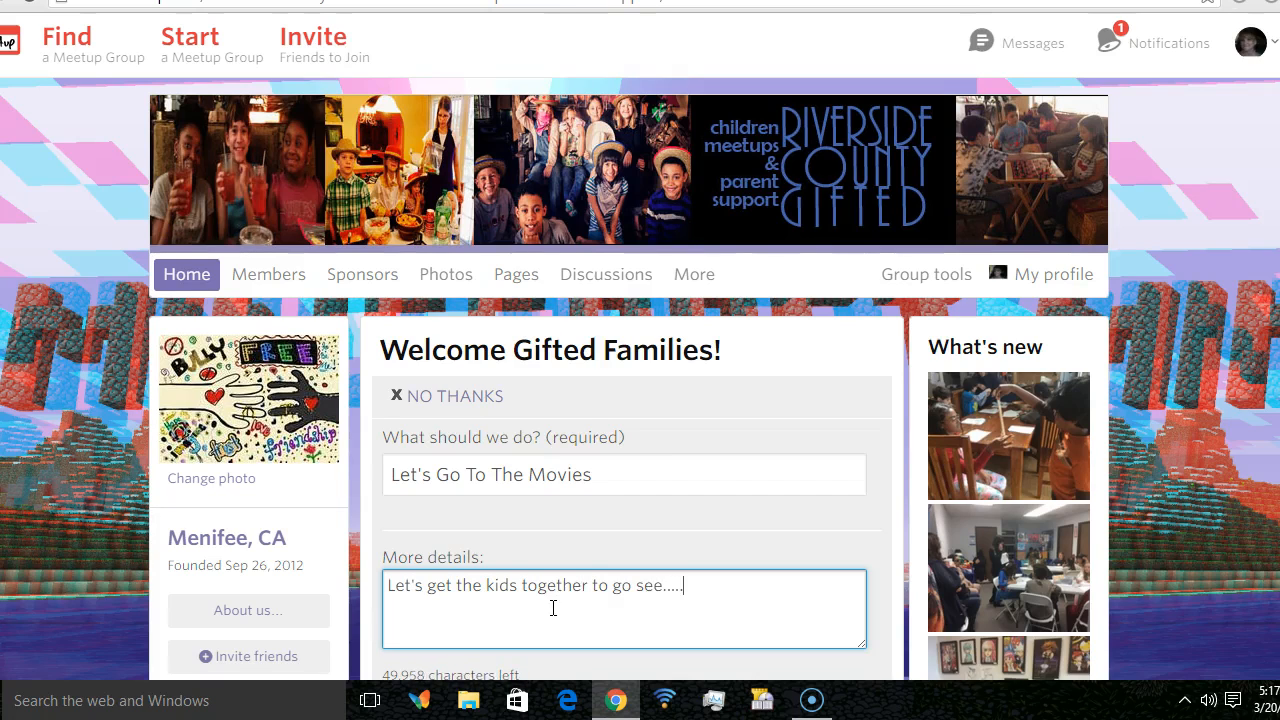
Add the sentence "For anyone who's interested we can go for pizza afterwards!" to the end of the details
click(714, 601)
text(For anyone wh)
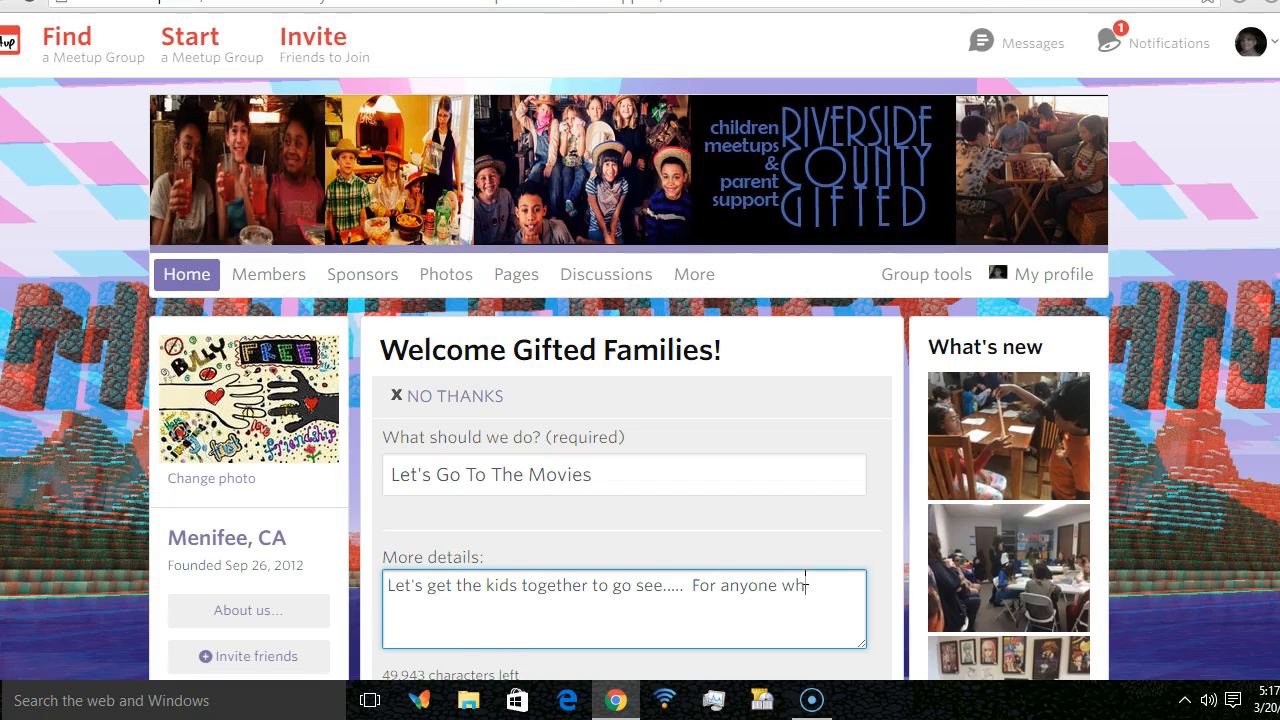
text(os interested we can go ffor)
key(BackSpace)
key(BackSpace)
key(BackSpace)
key(BackSpace)
text(or pix)
key(BackSpace)
text(zza afterwards!)
click(816, 582)
text(')
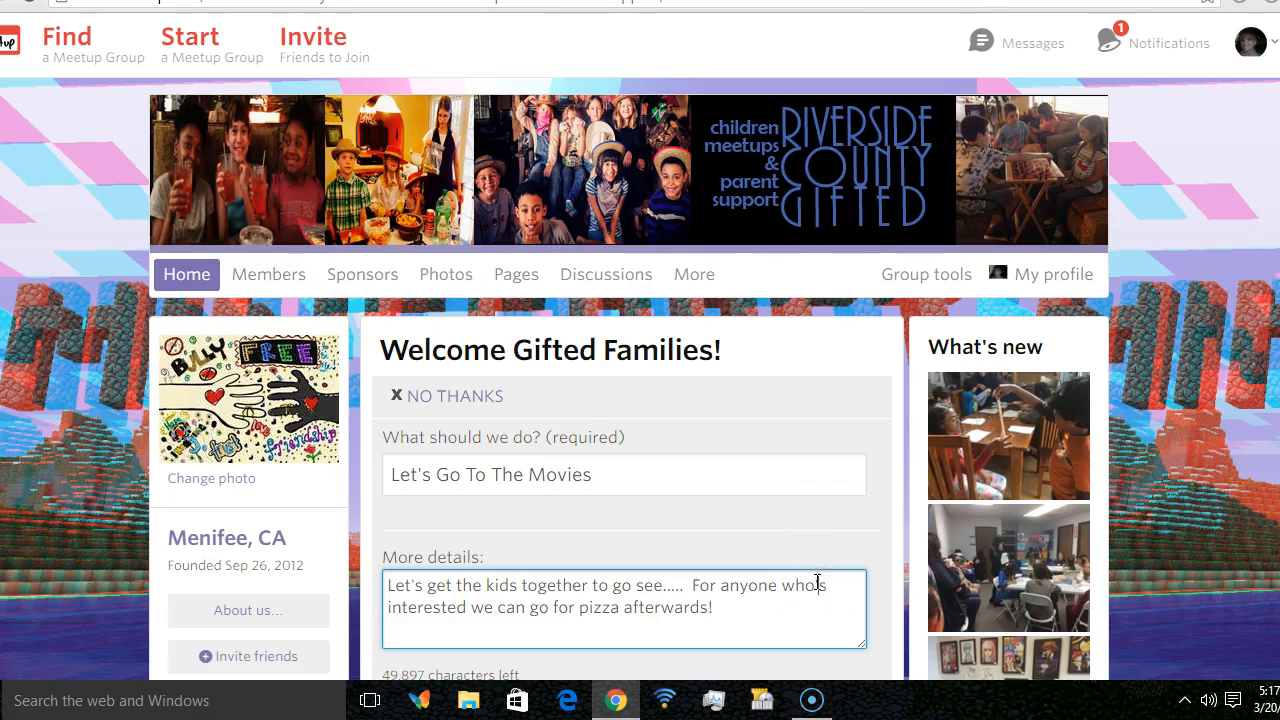
Set the Meetup's date to 03/26/2016 with a start time of 7:00 PM
scroll(640, 400, down, 3)
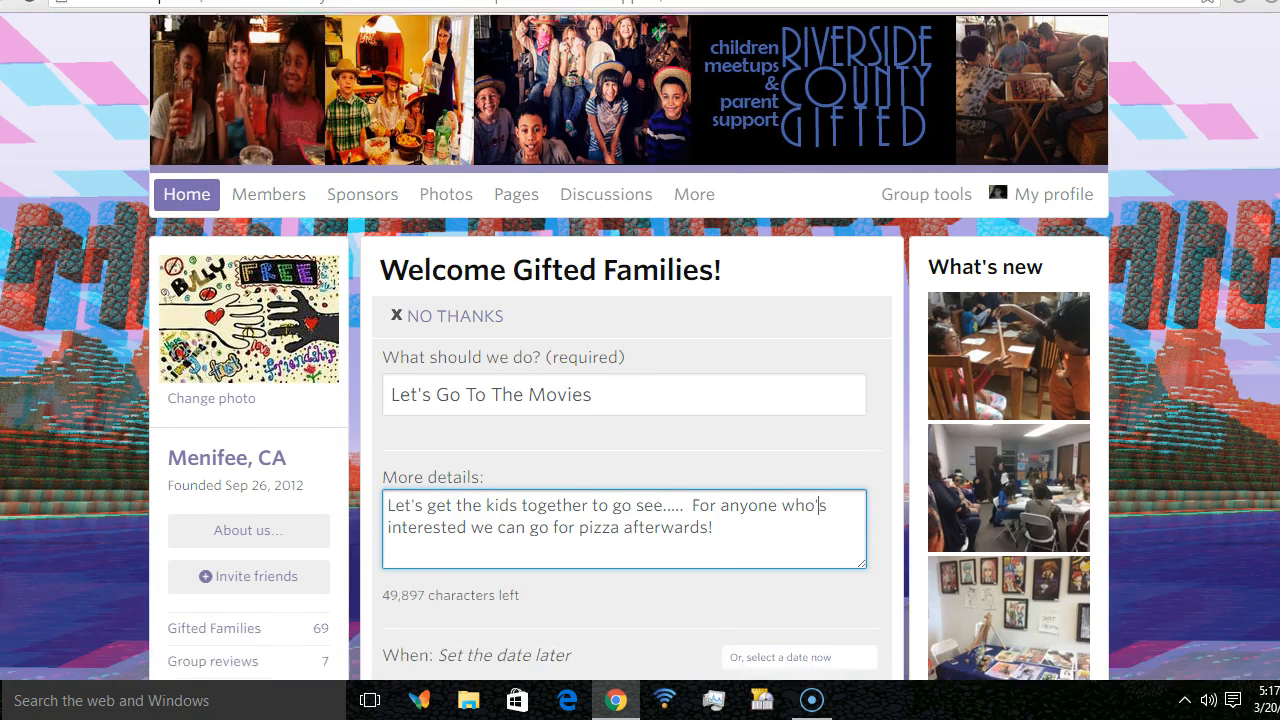
scroll(640, 400, down, 1)
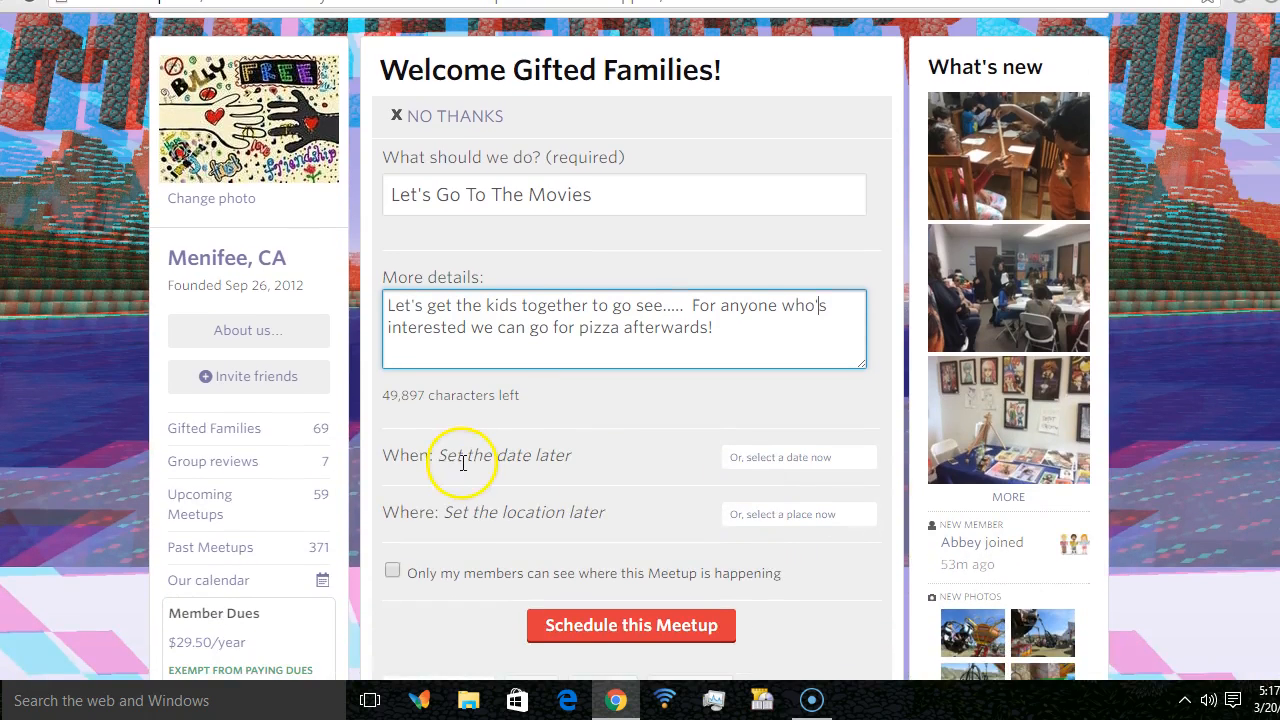
click(808, 459)
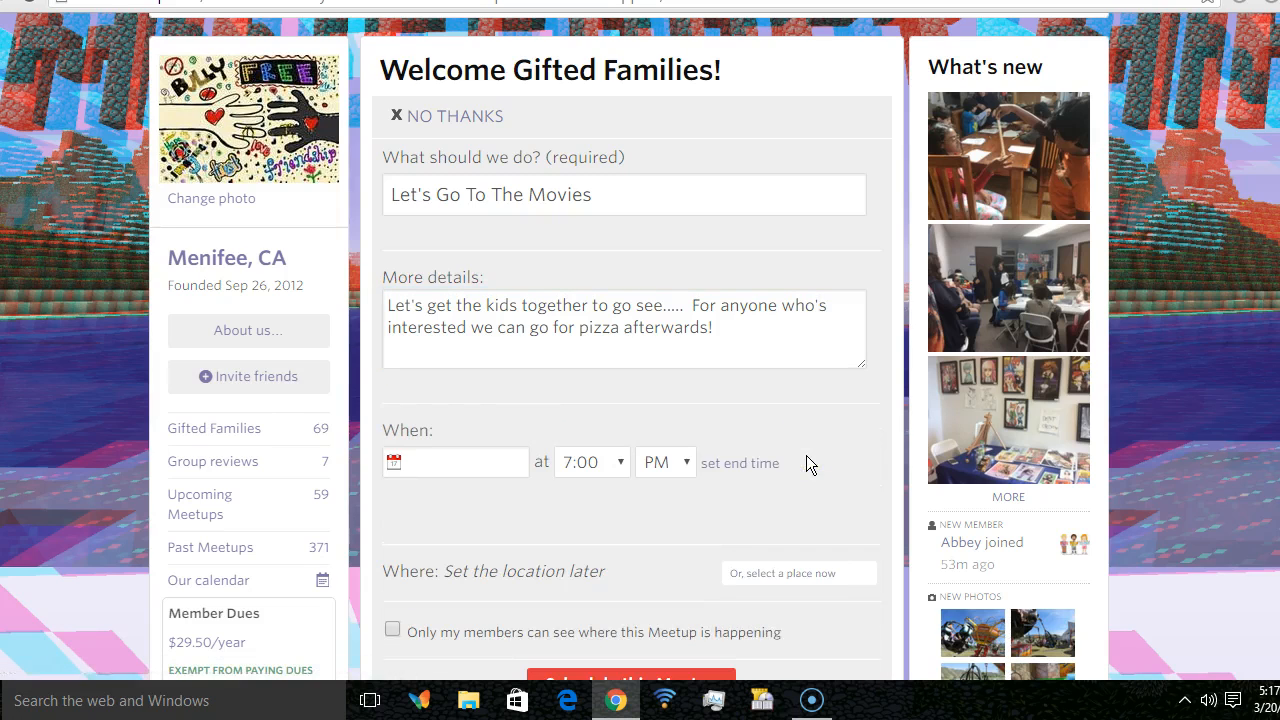
click(395, 464)
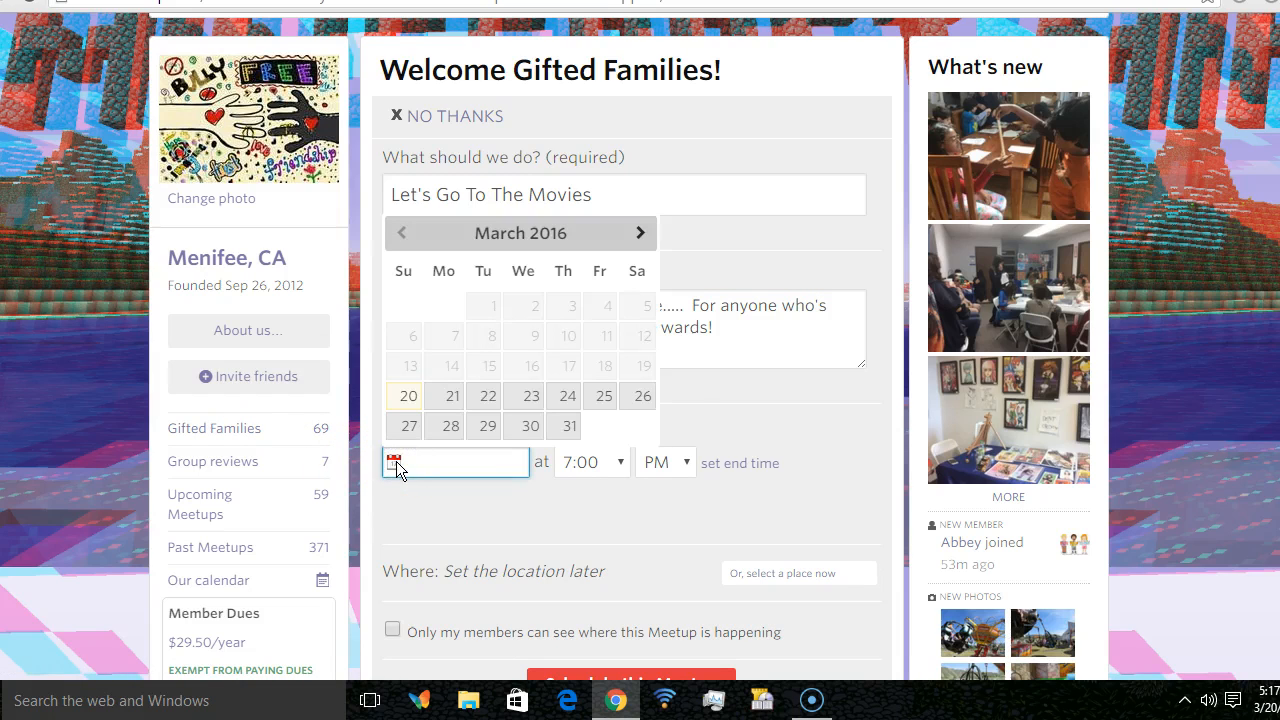
click(643, 397)
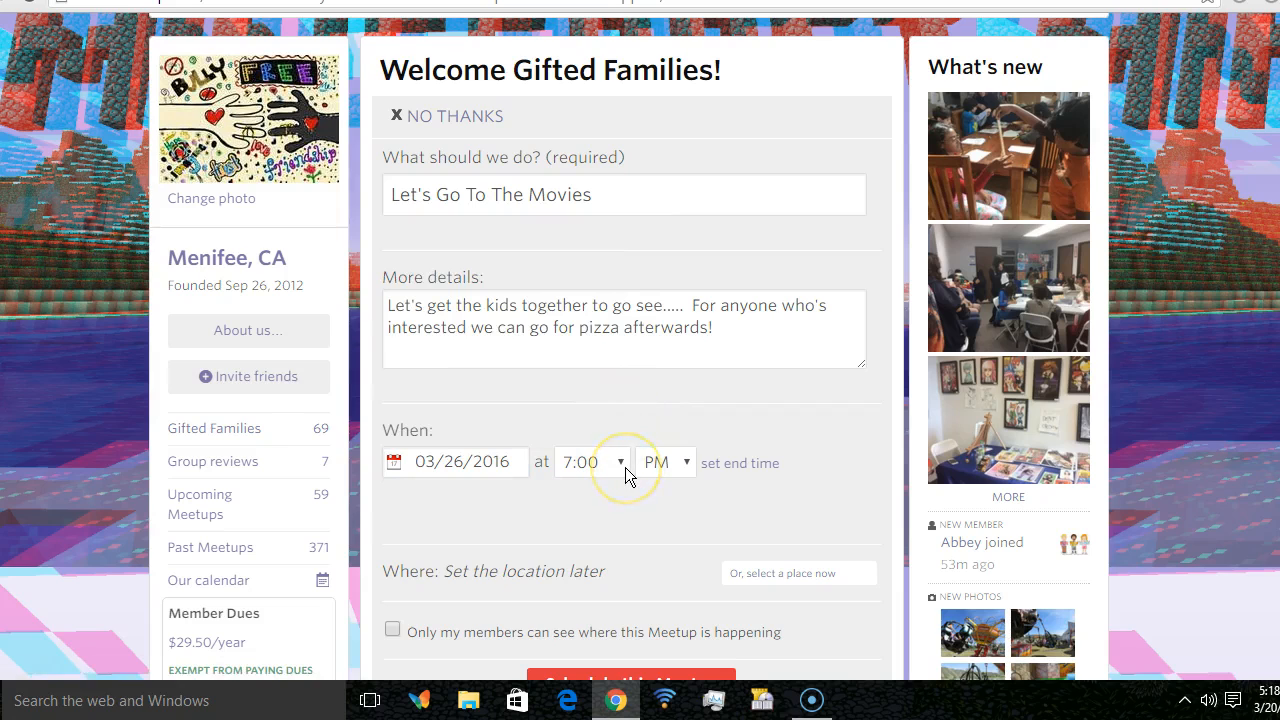
click(687, 463)
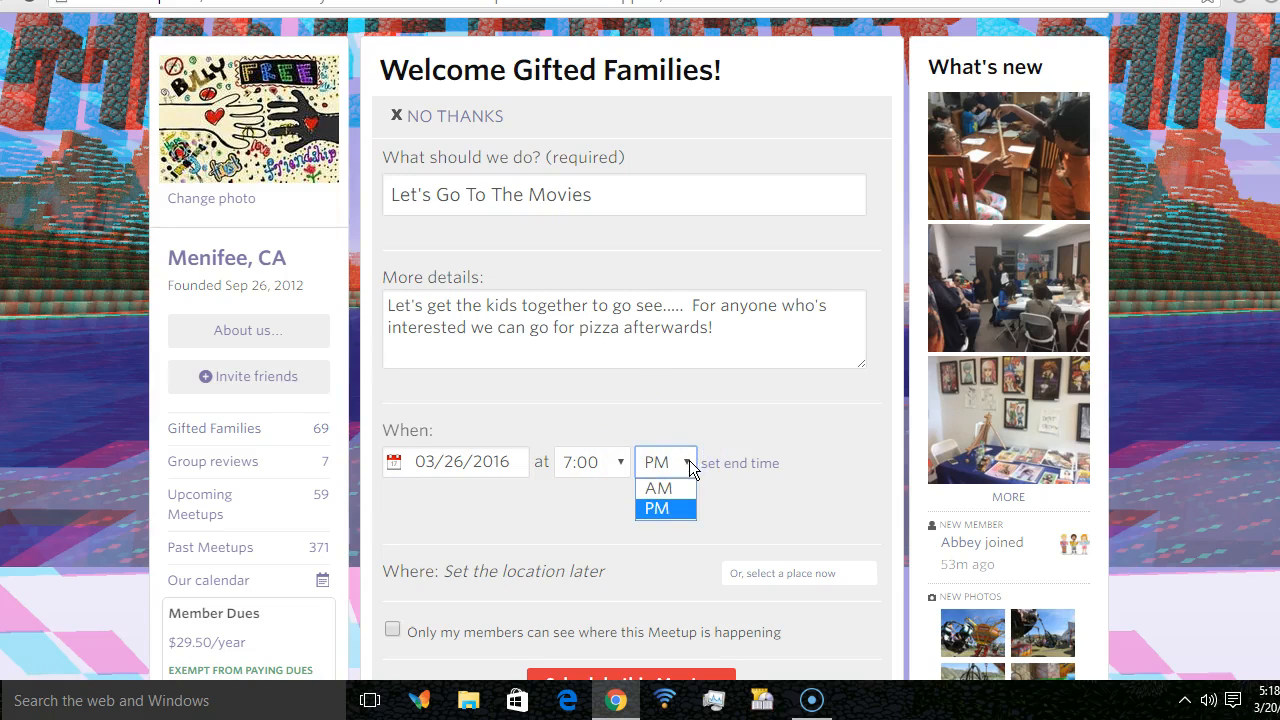
click(622, 463)
click(700, 505)
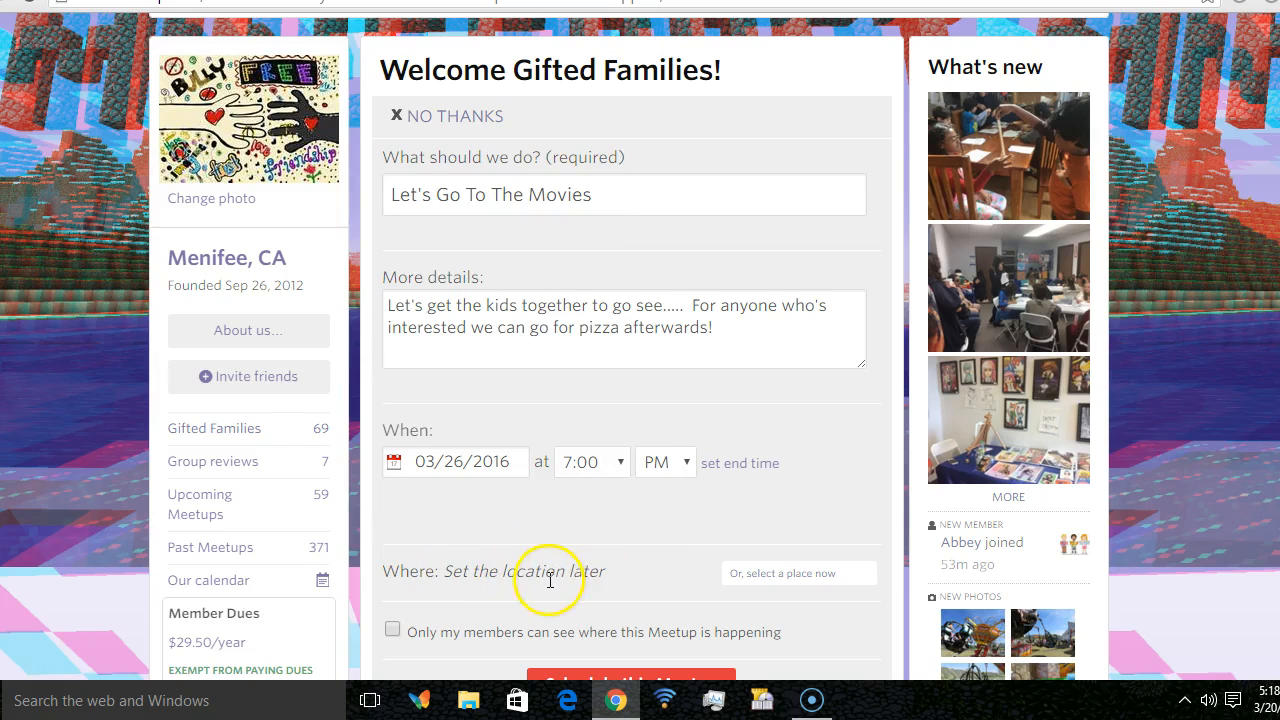
Find "The Movie Experience" as a place and choose the previously used Murrieta, CA venue as the location
click(773, 570)
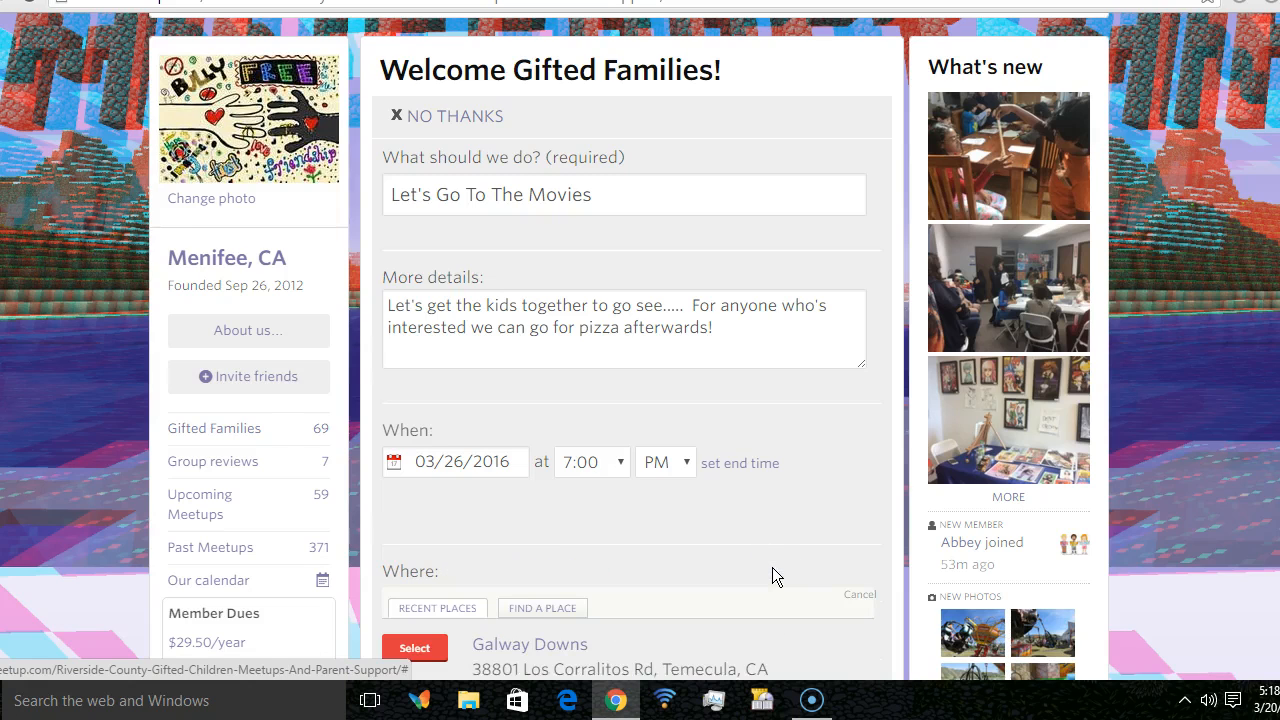
scroll(640, 350, down, 3)
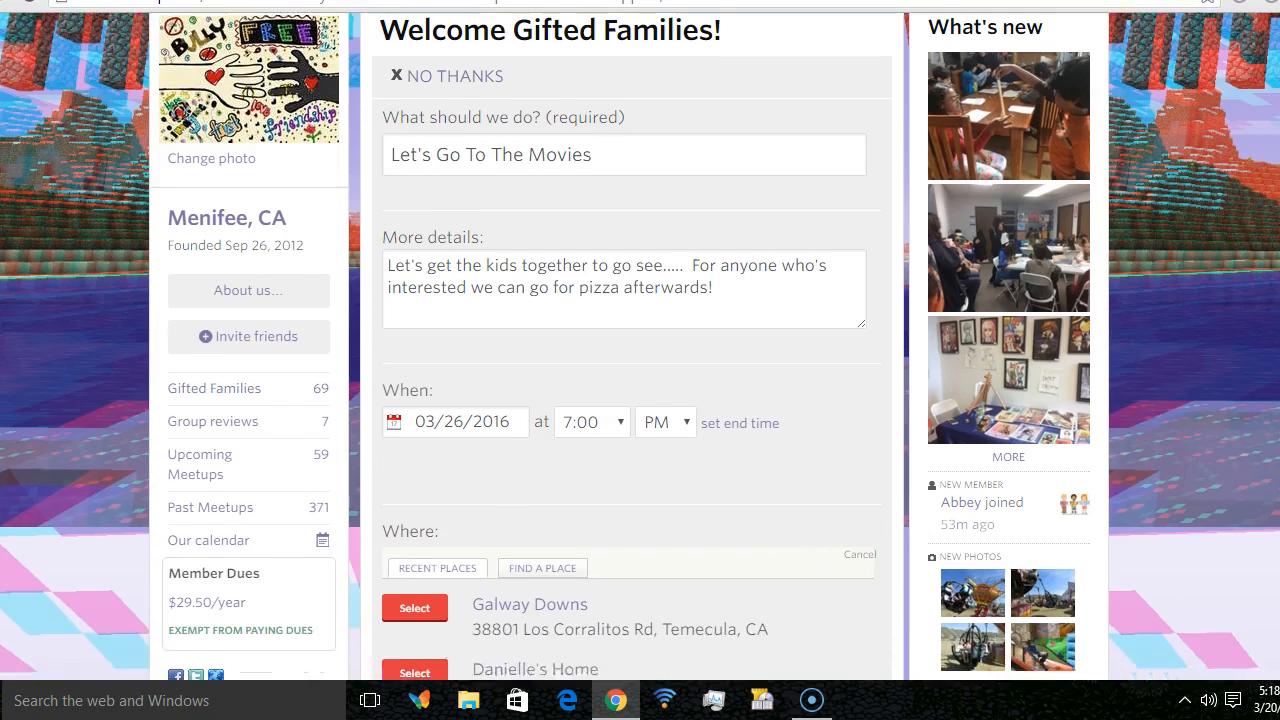
scroll(1071, 526, down, 1)
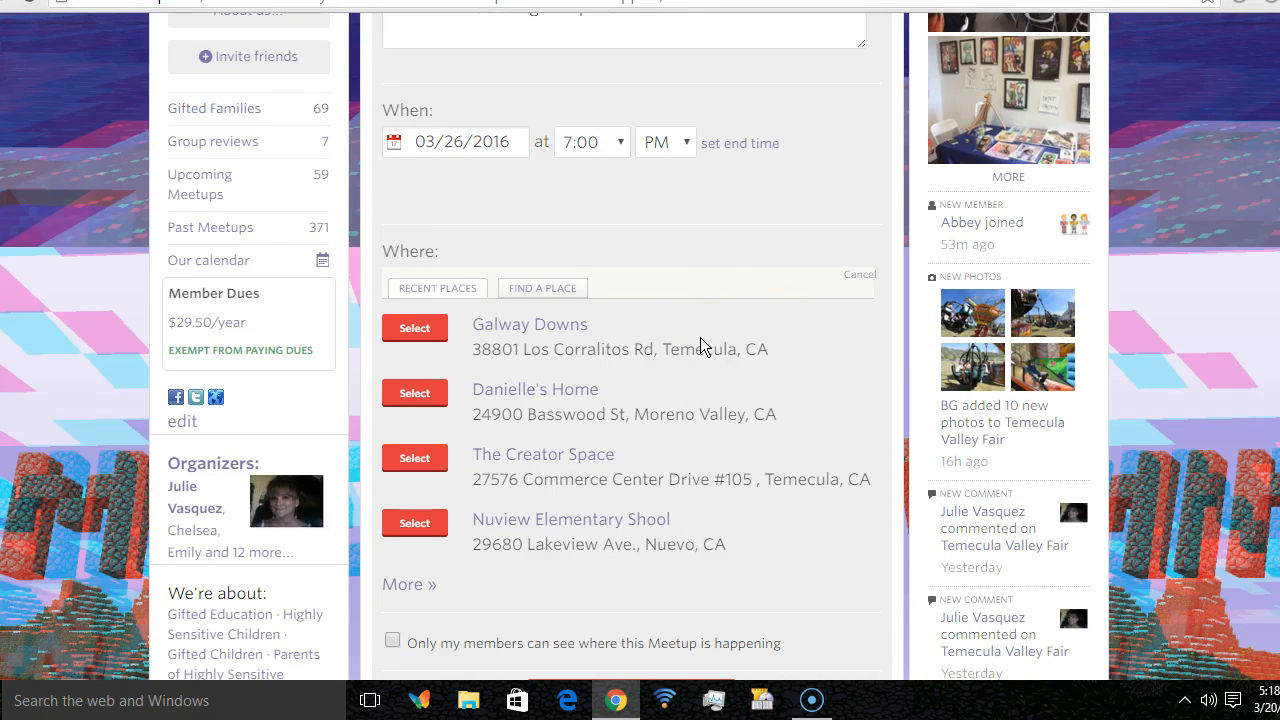
click(556, 276)
click(554, 290)
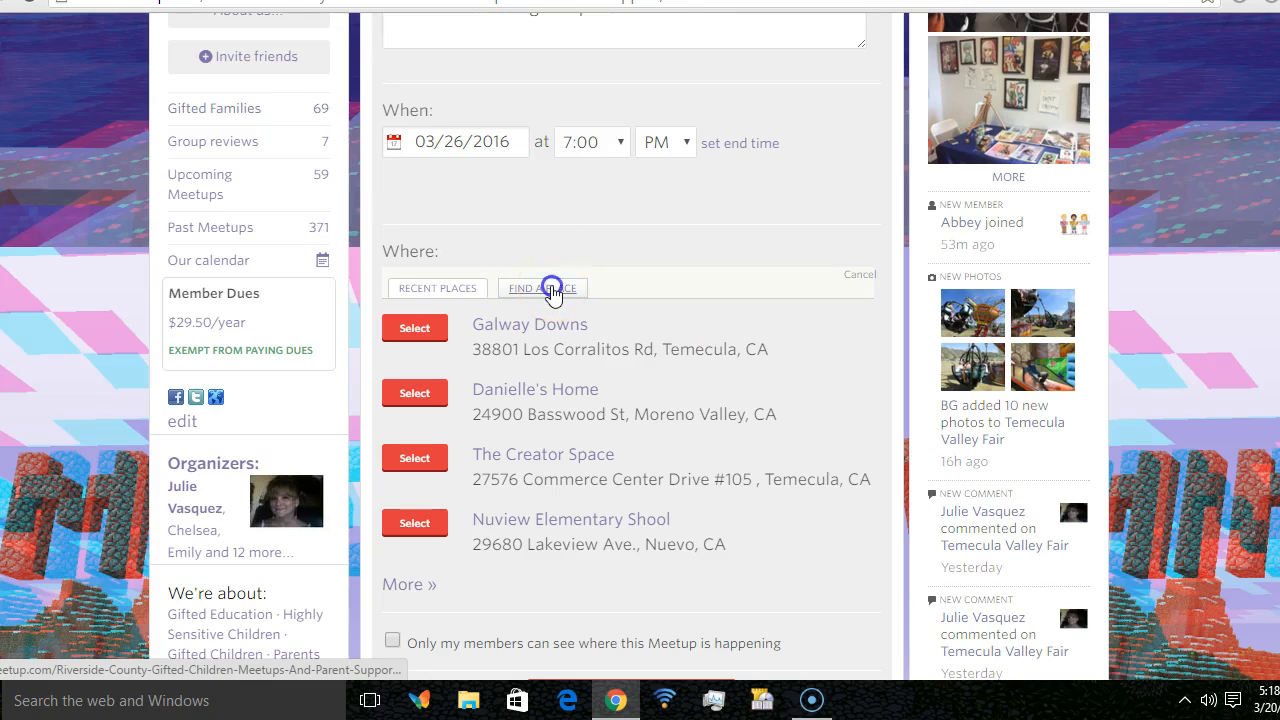
click(553, 331)
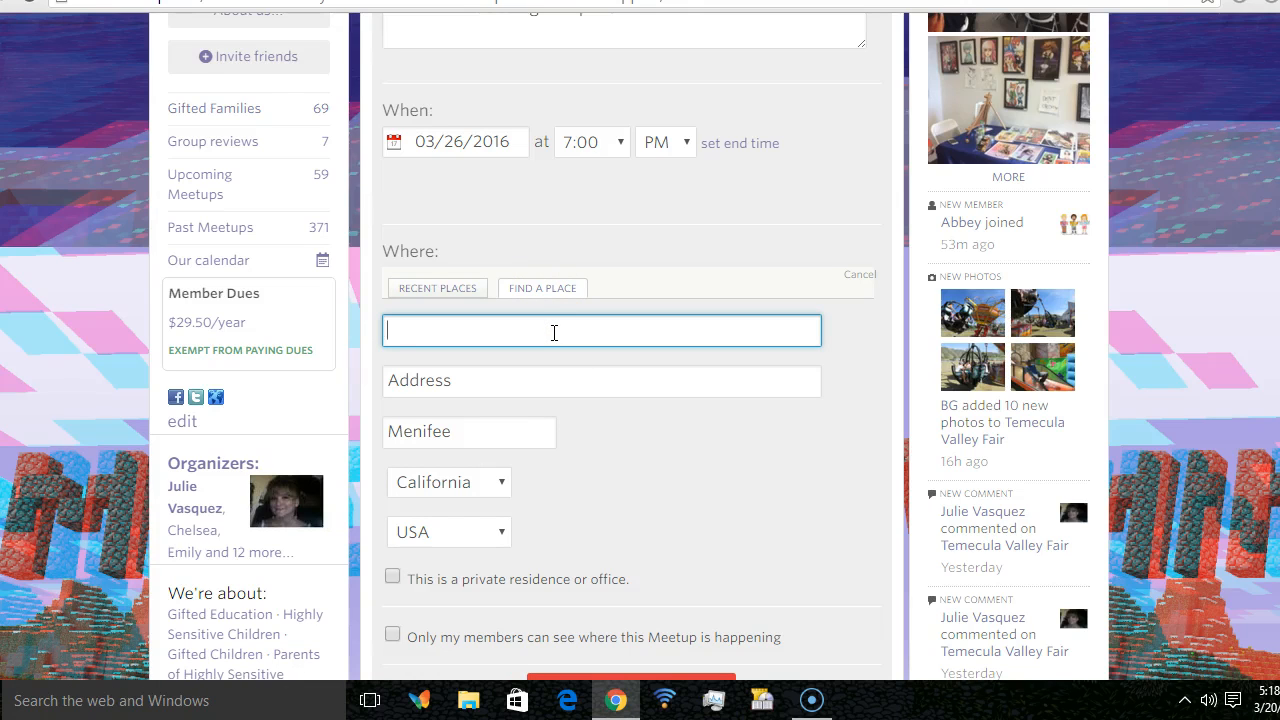
text(The Movie Experience)
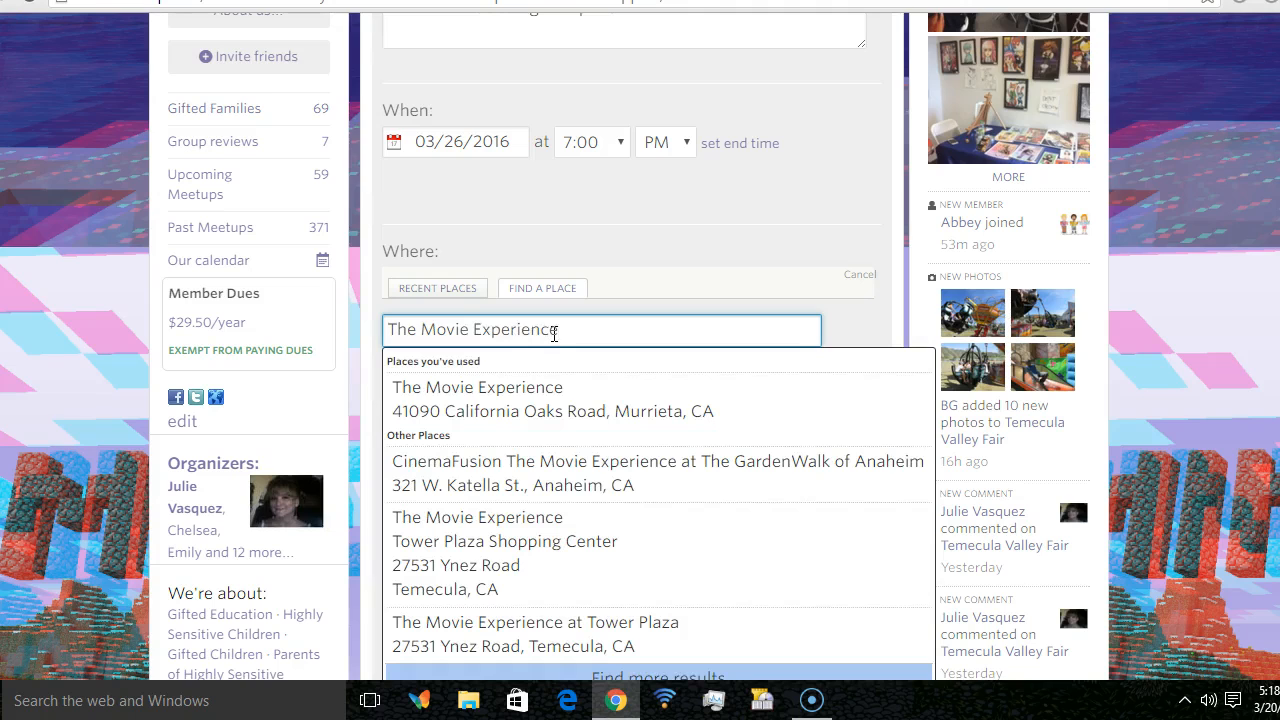
click(552, 406)
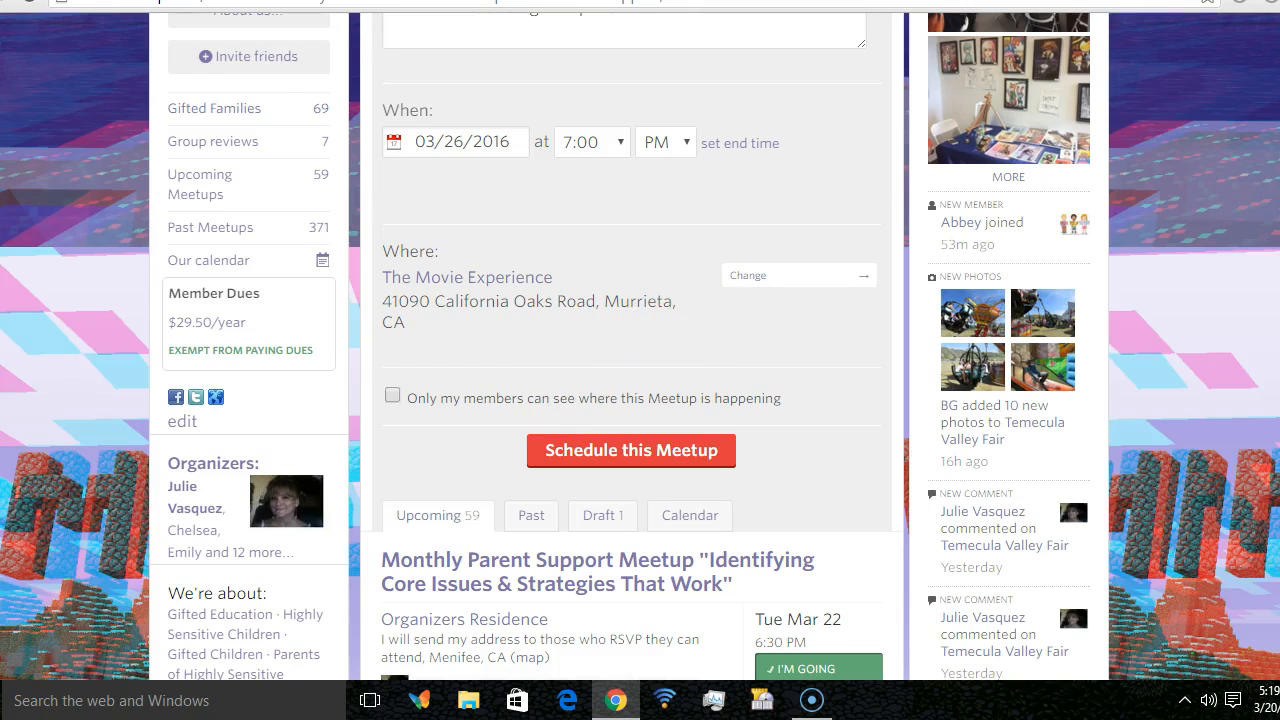
Restrict the location's visibility to members only and schedule the Meetup
scroll(1071, 592, up, 2)
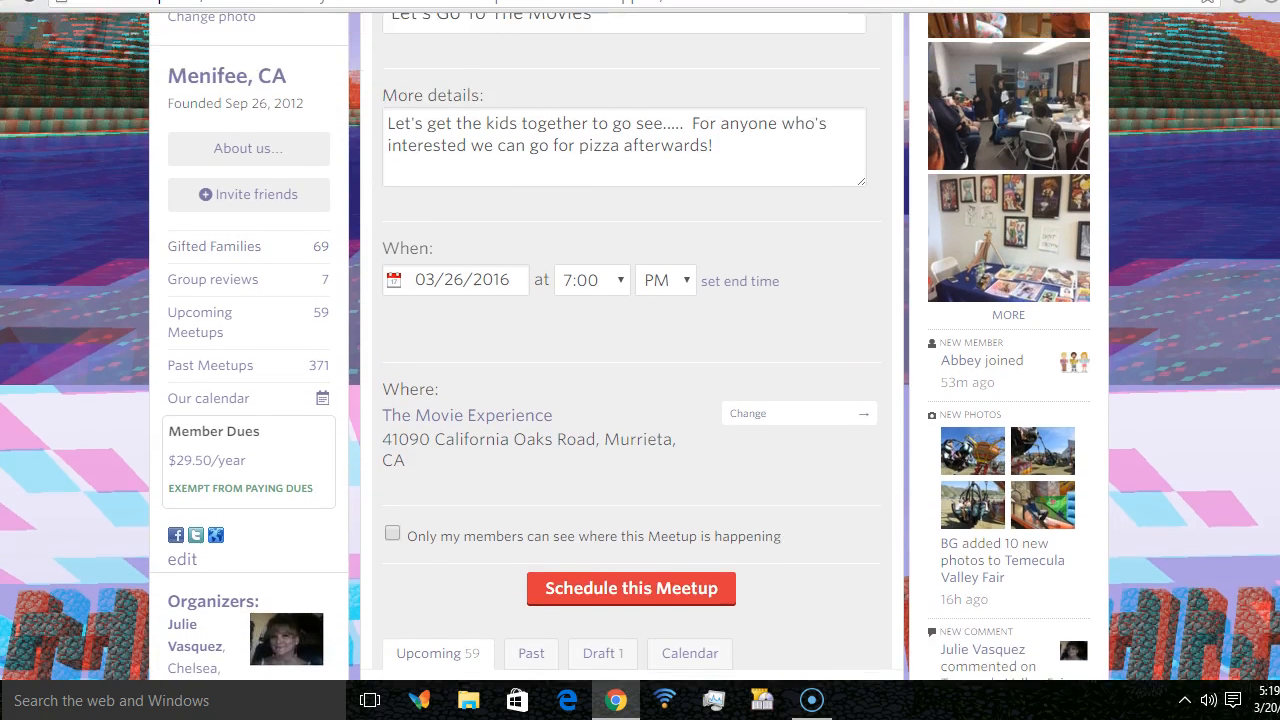
scroll(580, 291, up, 2)
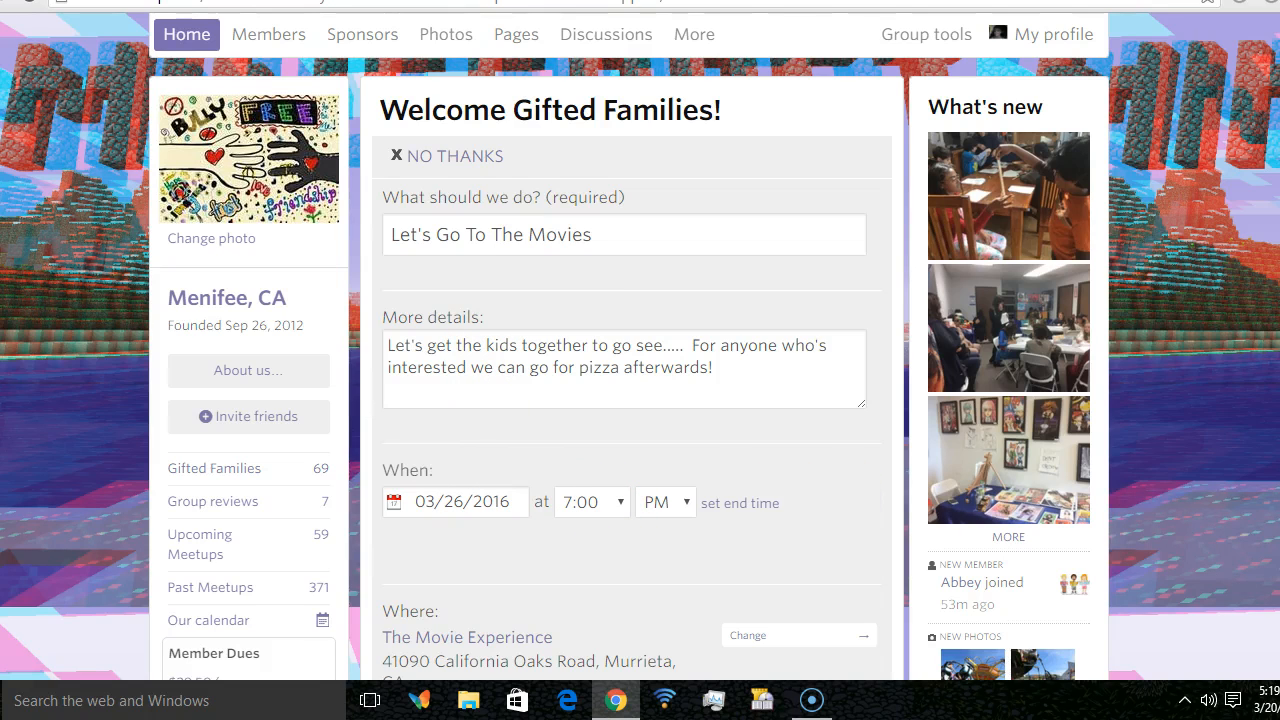
scroll(1071, 574, down, 3)
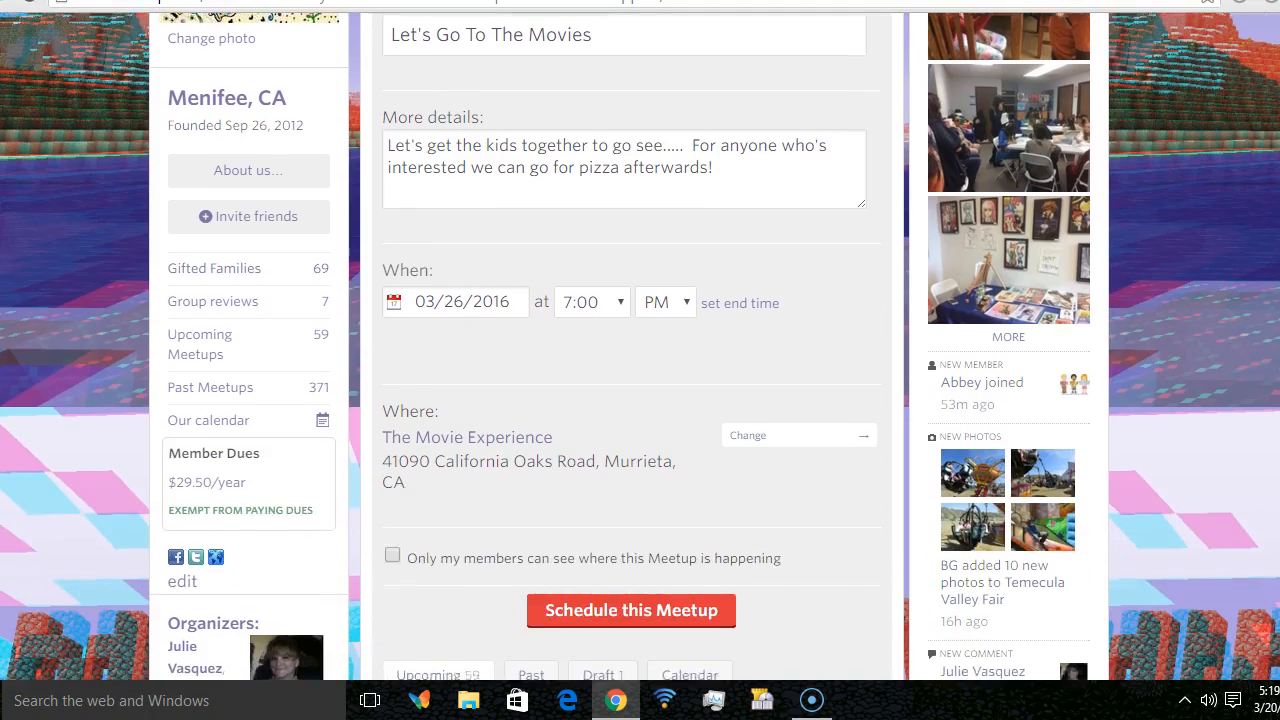
scroll(640, 346, down, 1)
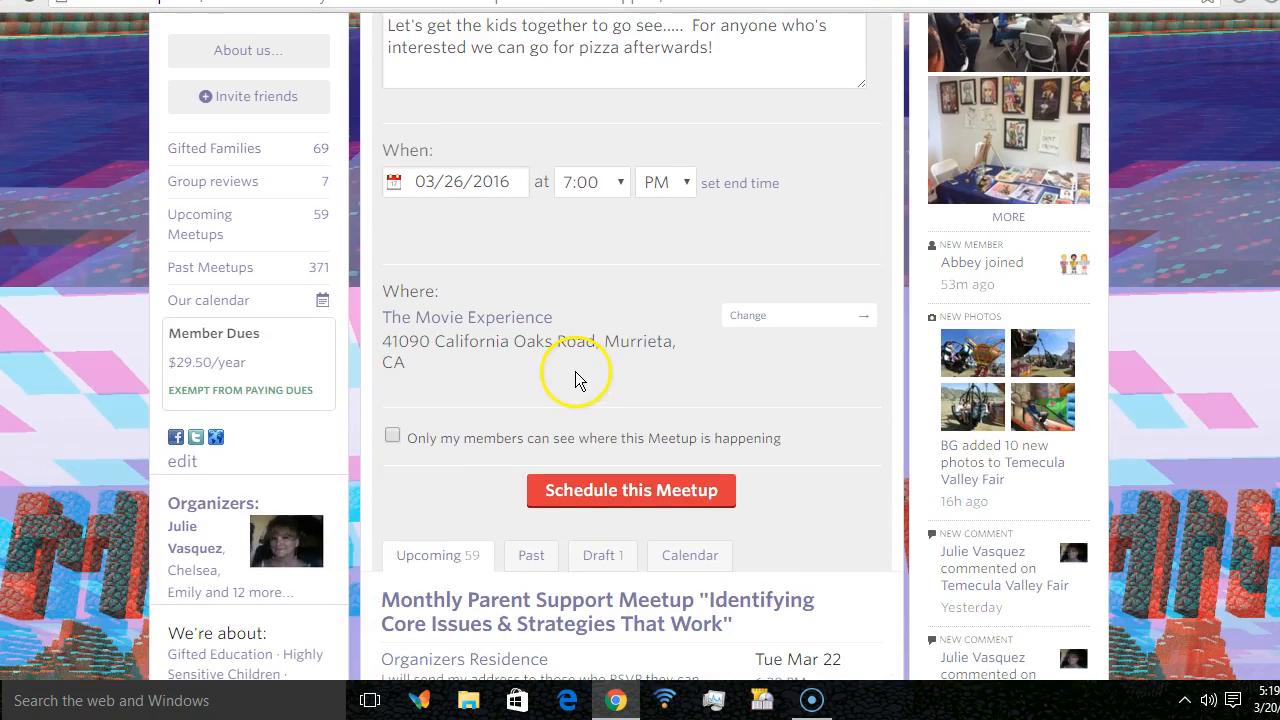
click(395, 437)
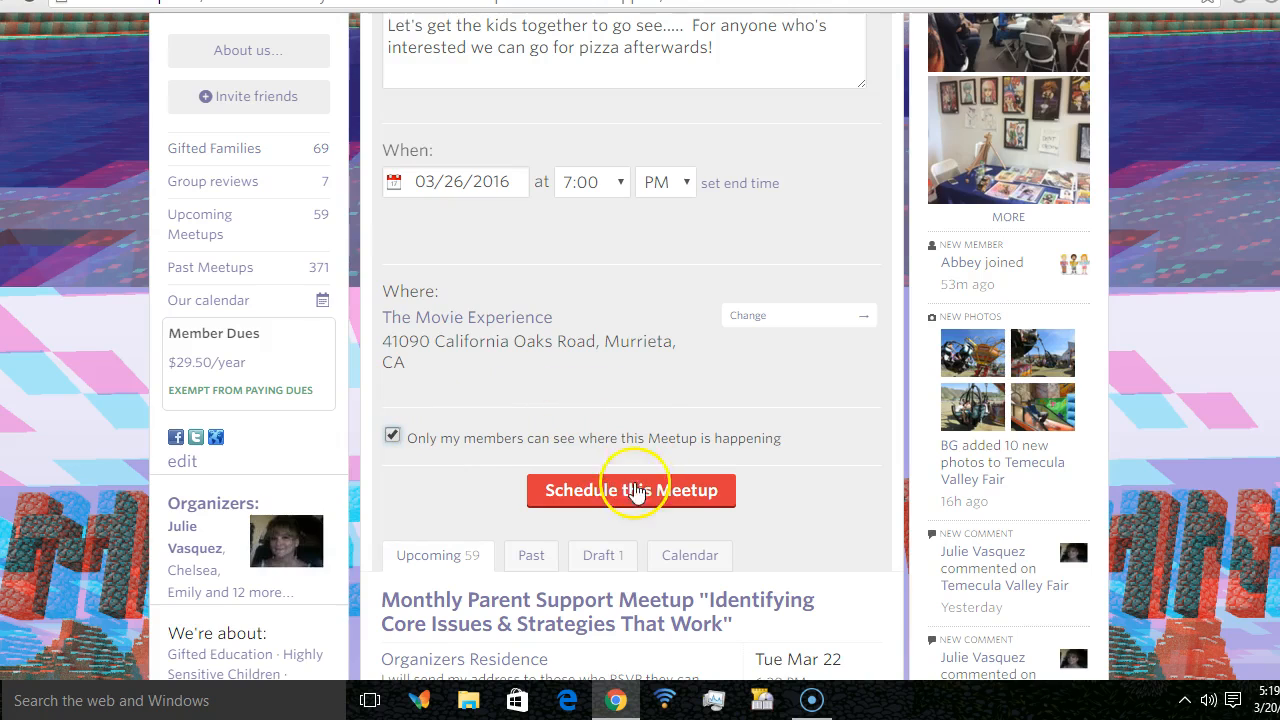
click(634, 491)
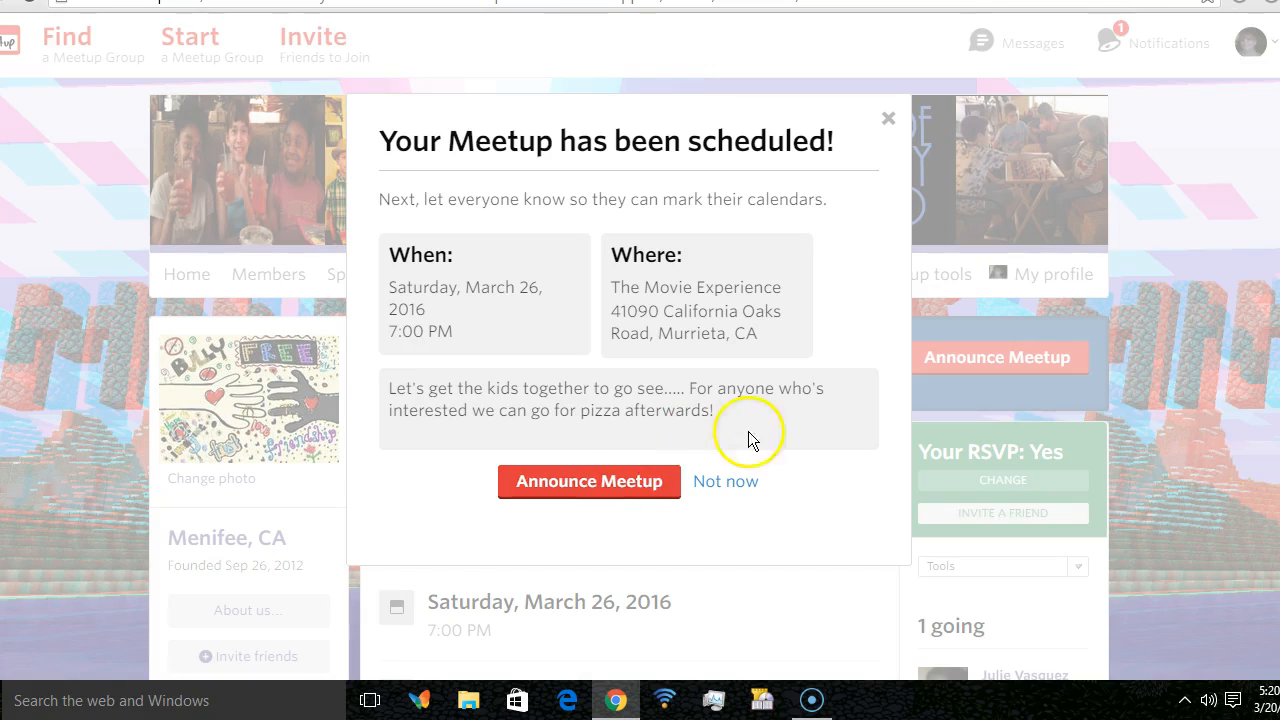
Skip announcing the Meetup for now and review its event page down to the comment box
click(582, 496)
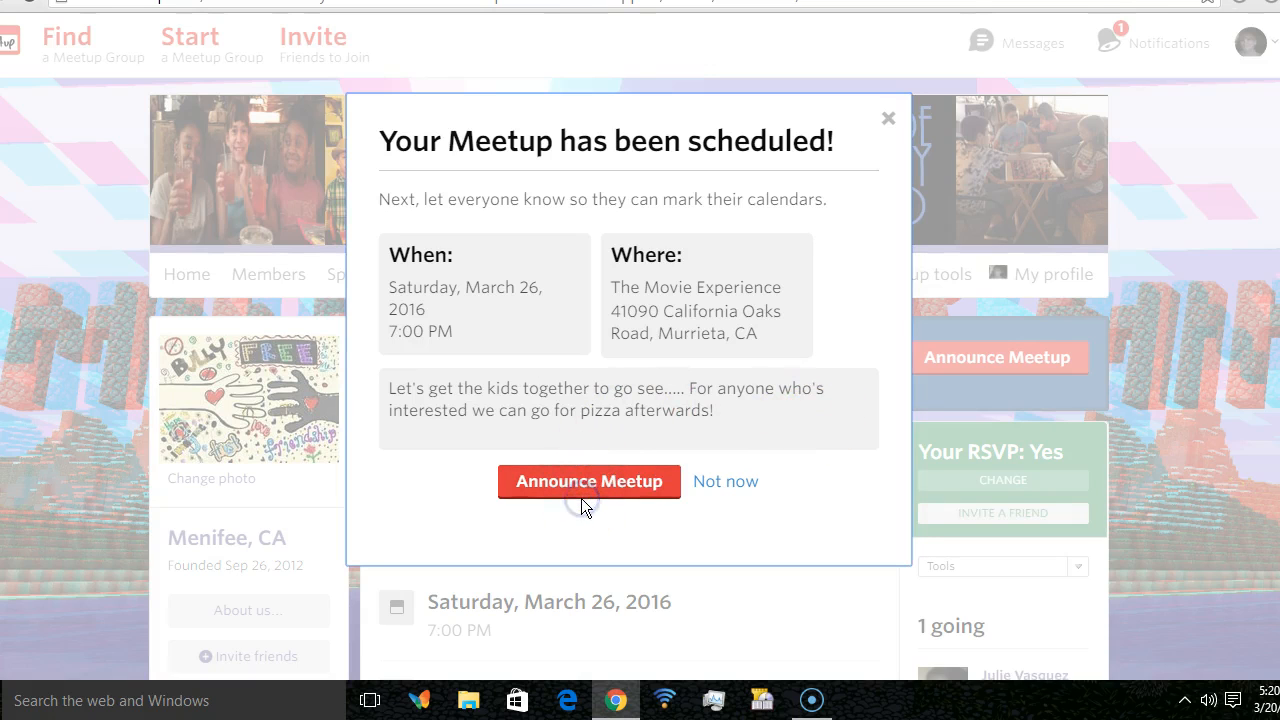
click(745, 484)
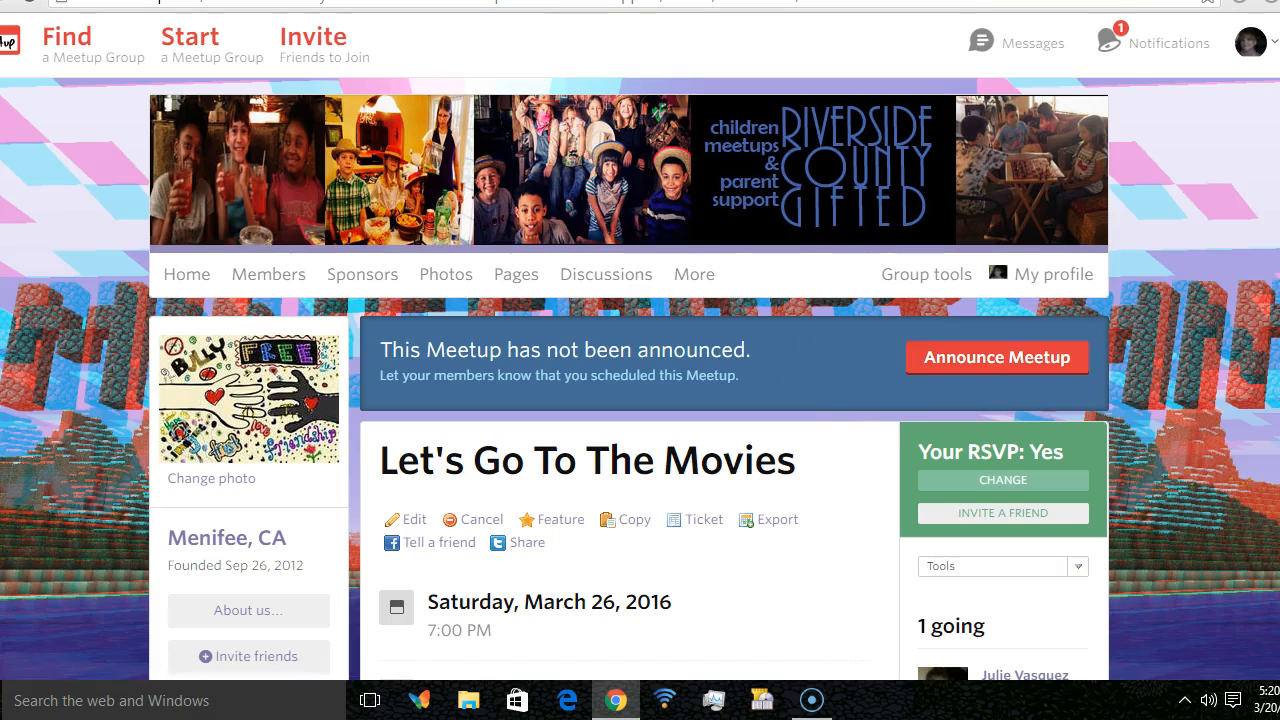
scroll(640, 400, down, 3)
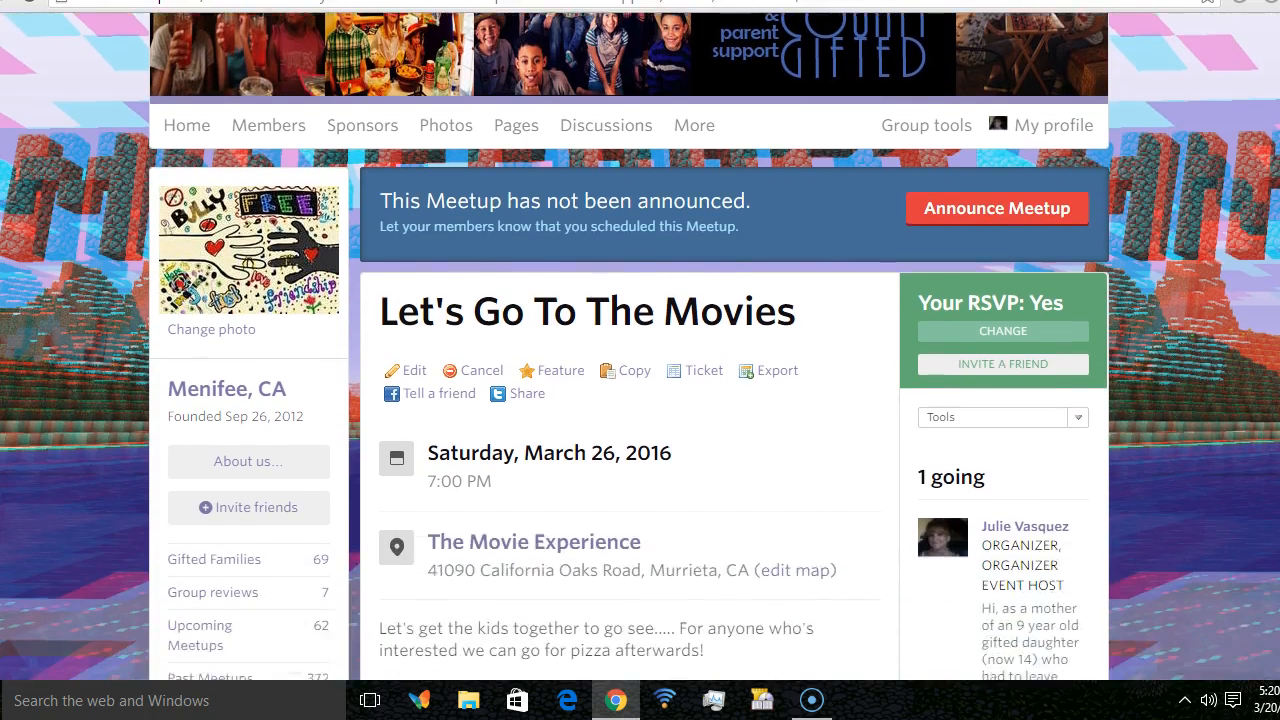
scroll(836, 368, down, 3)
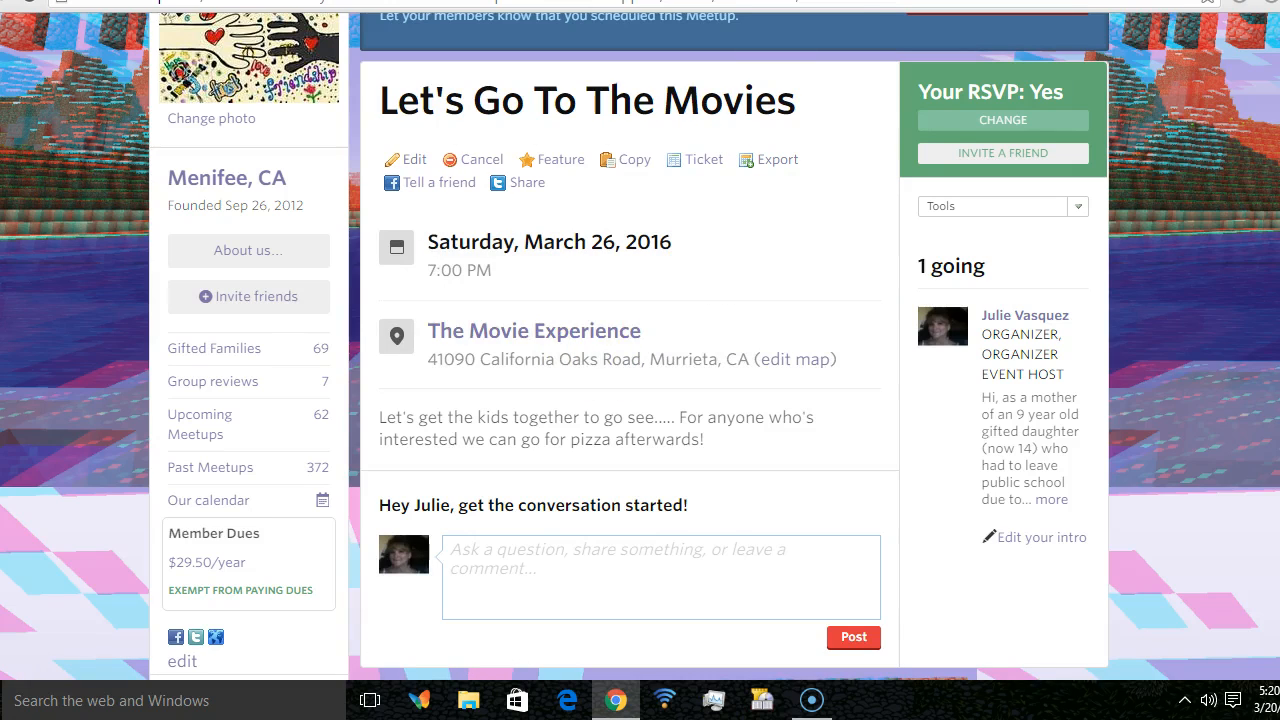
Open the scheduled Meetup for editing and extend its title to "Let's Go To The Movies - Frozen"
click(412, 164)
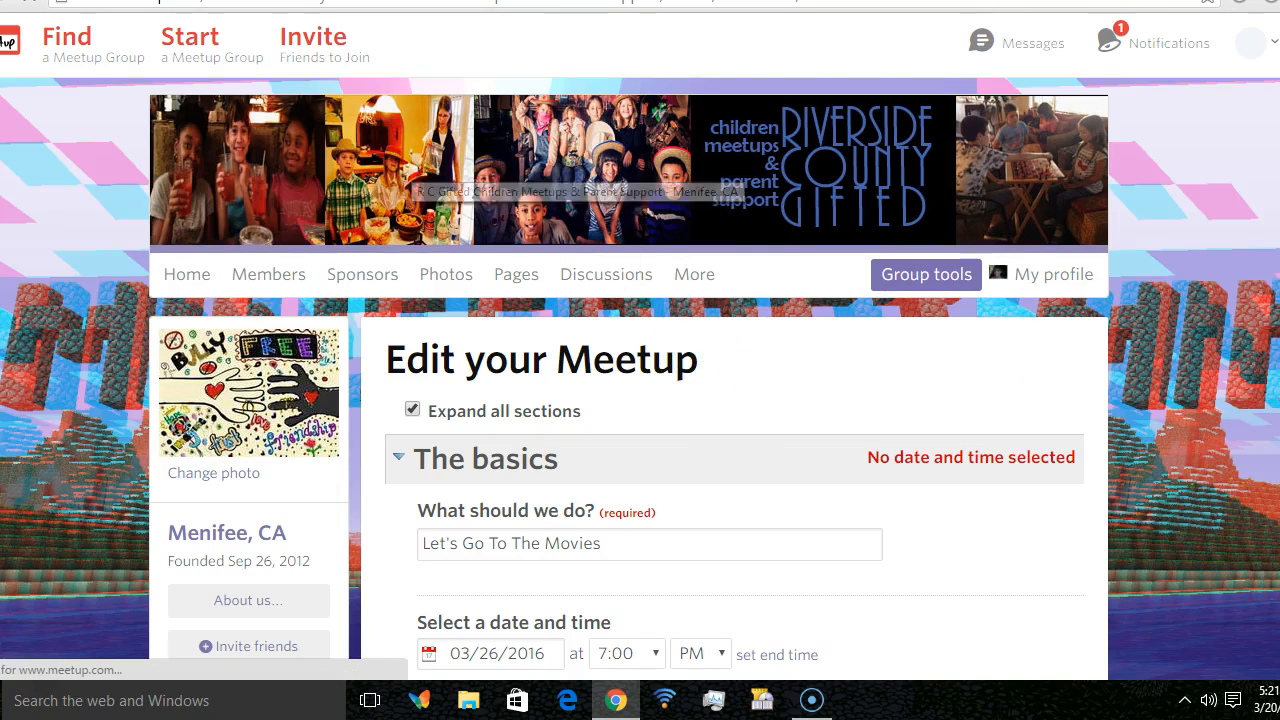
scroll(640, 360, down, 2)
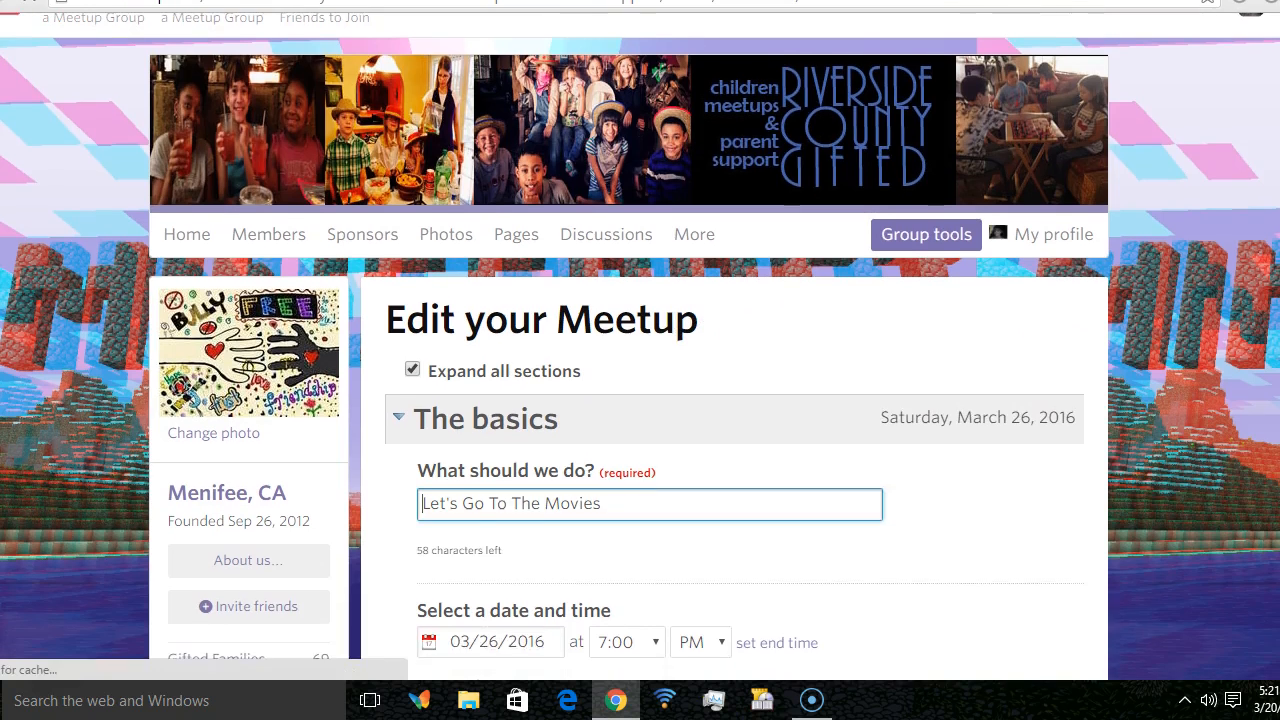
scroll(640, 360, down, 2)
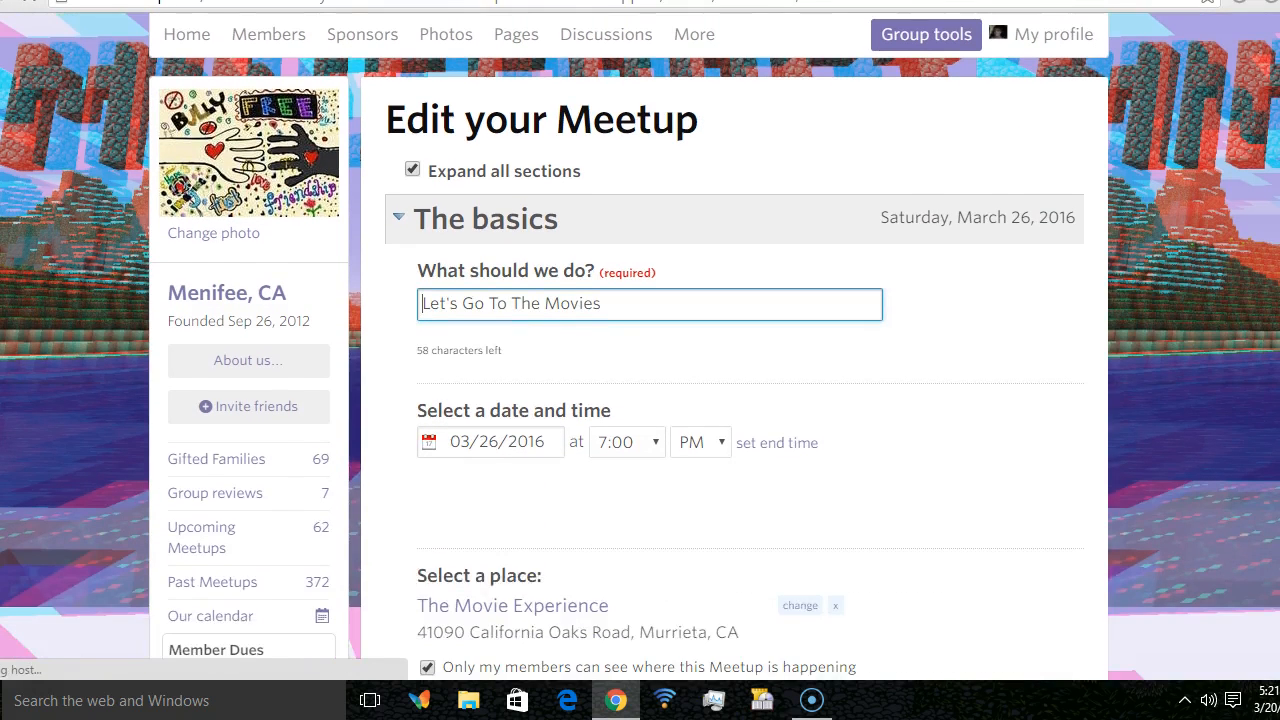
scroll(640, 360, down, 3)
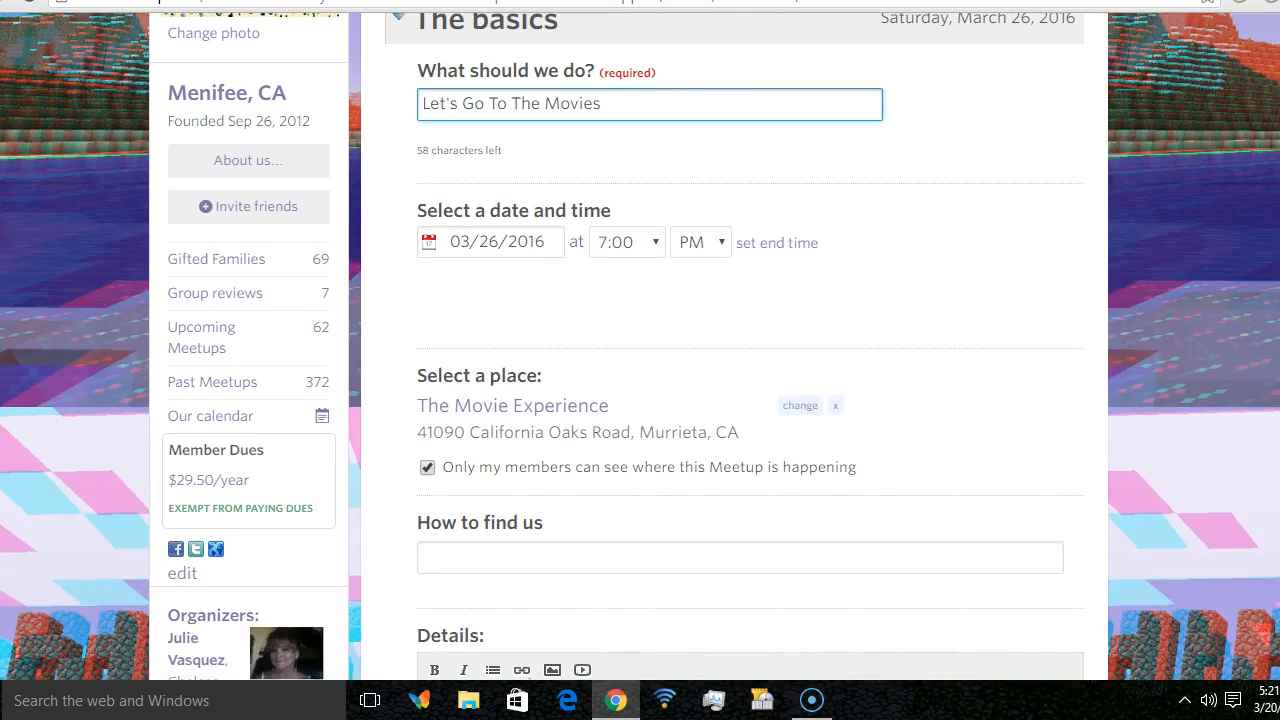
scroll(486, 200, up, 2)
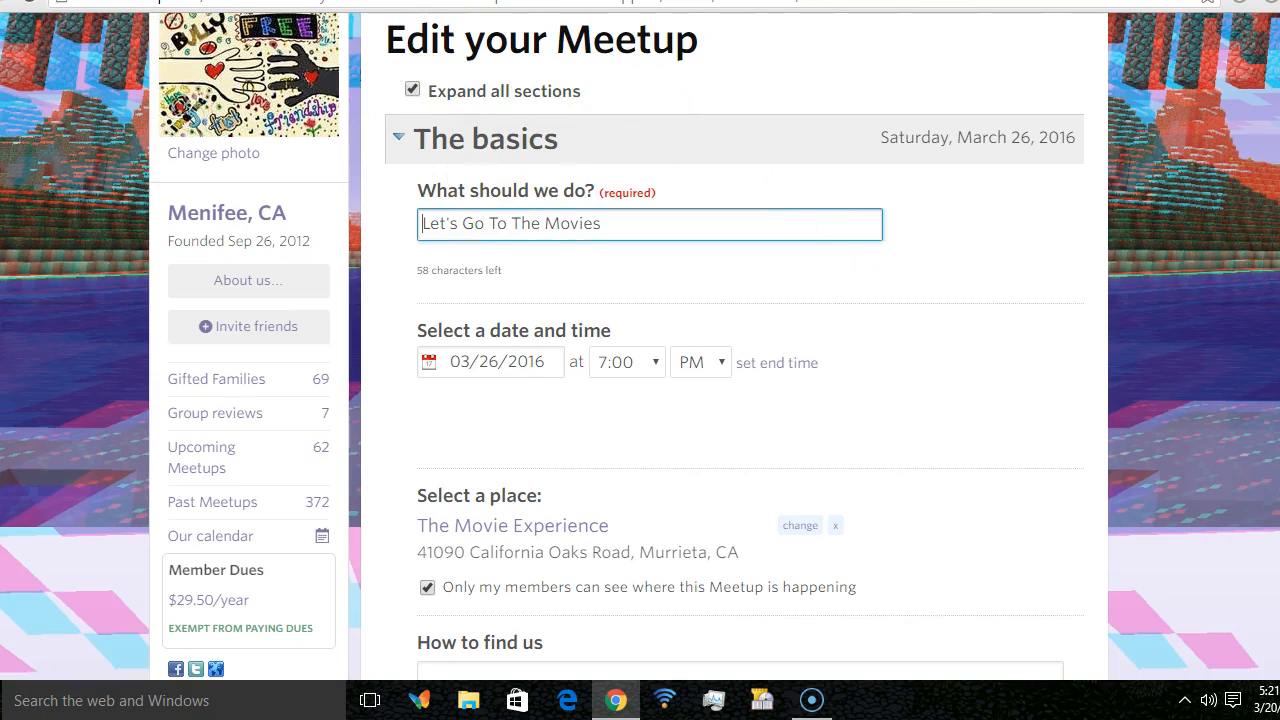
click(656, 224)
text(- Frozen)
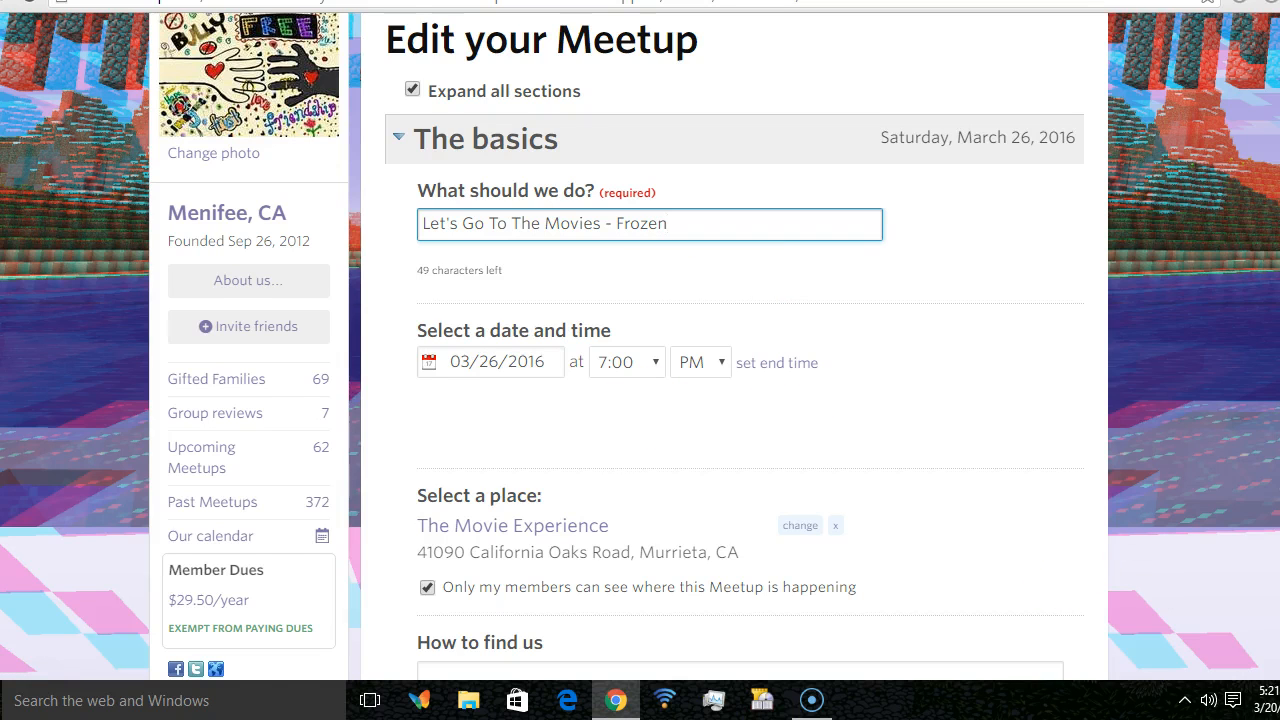
Fill in the How to find us note with "Meet us next to the ticket booth @ 6:30"
scroll(640, 350, down, 3)
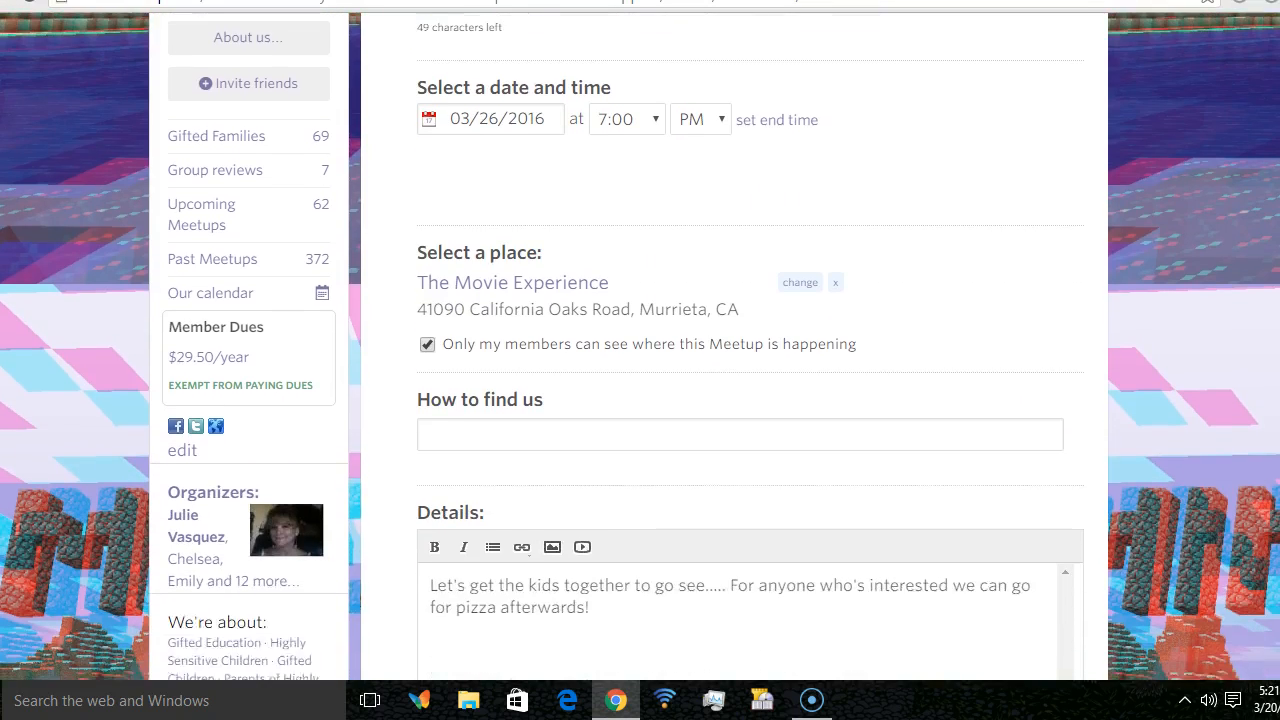
scroll(571, 160, down, 1)
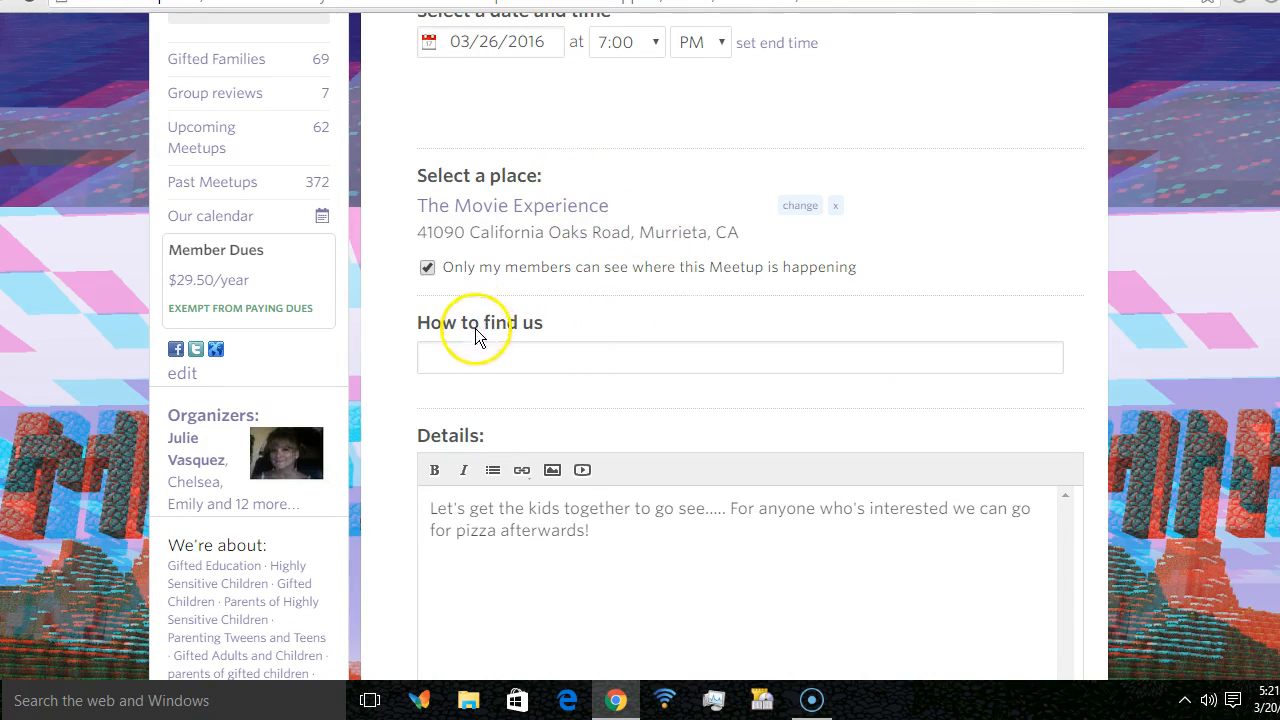
click(494, 364)
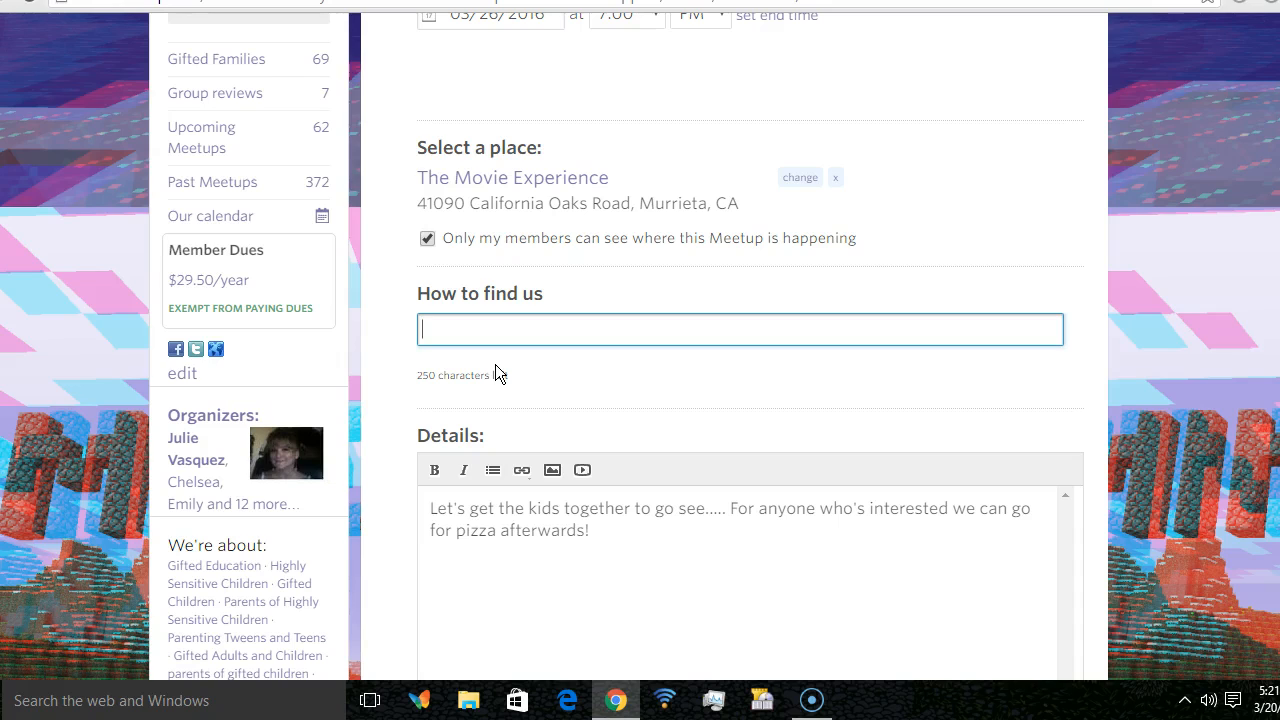
text(Meet us ne)
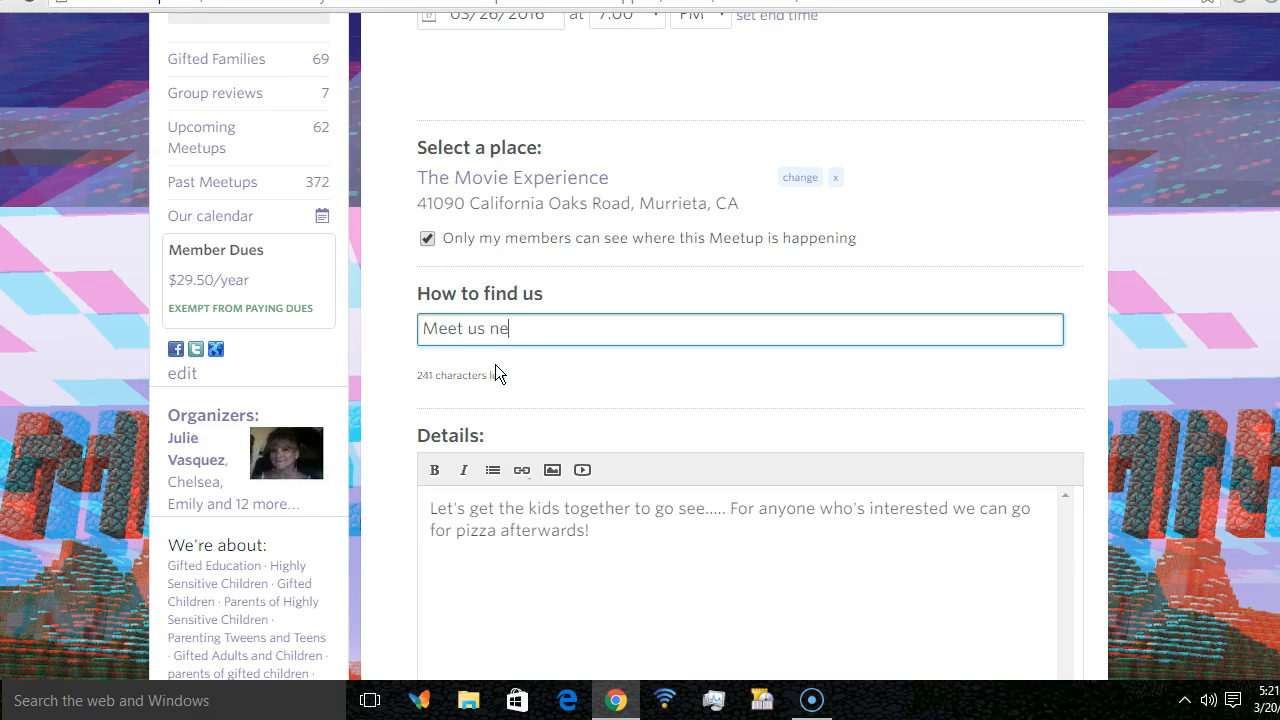
text(xt to the ticke)
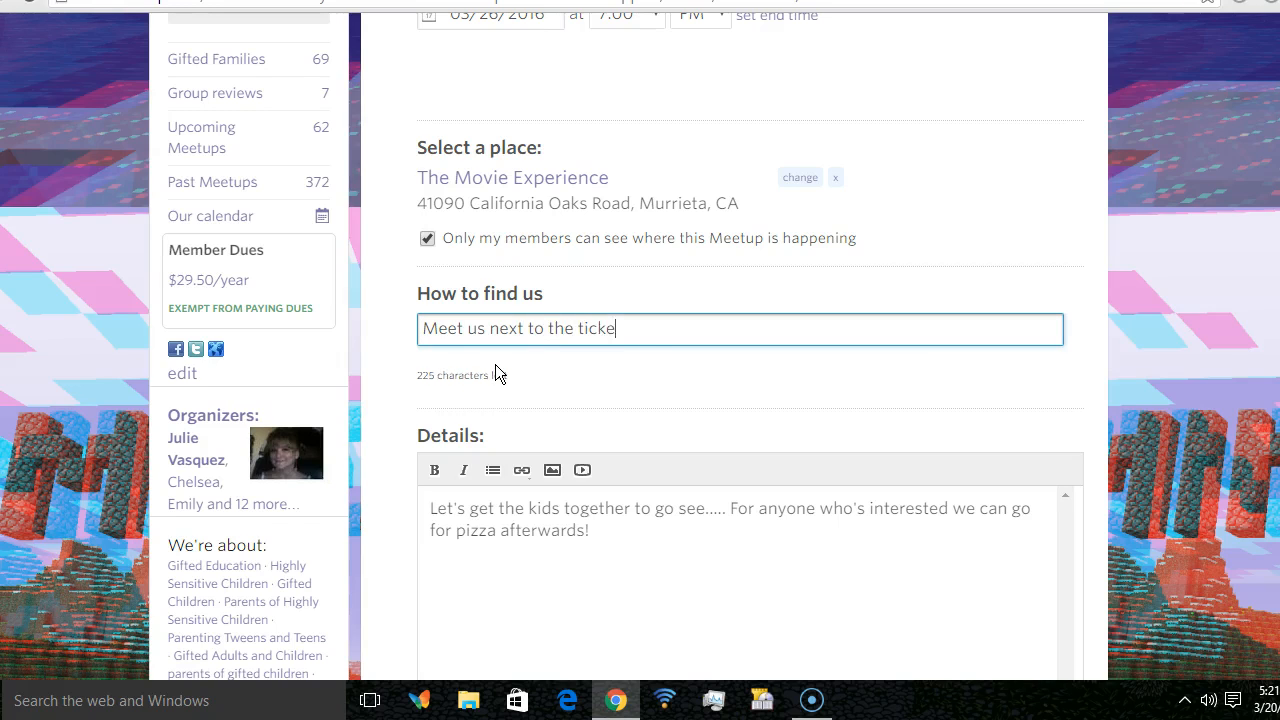
text(t booth @)
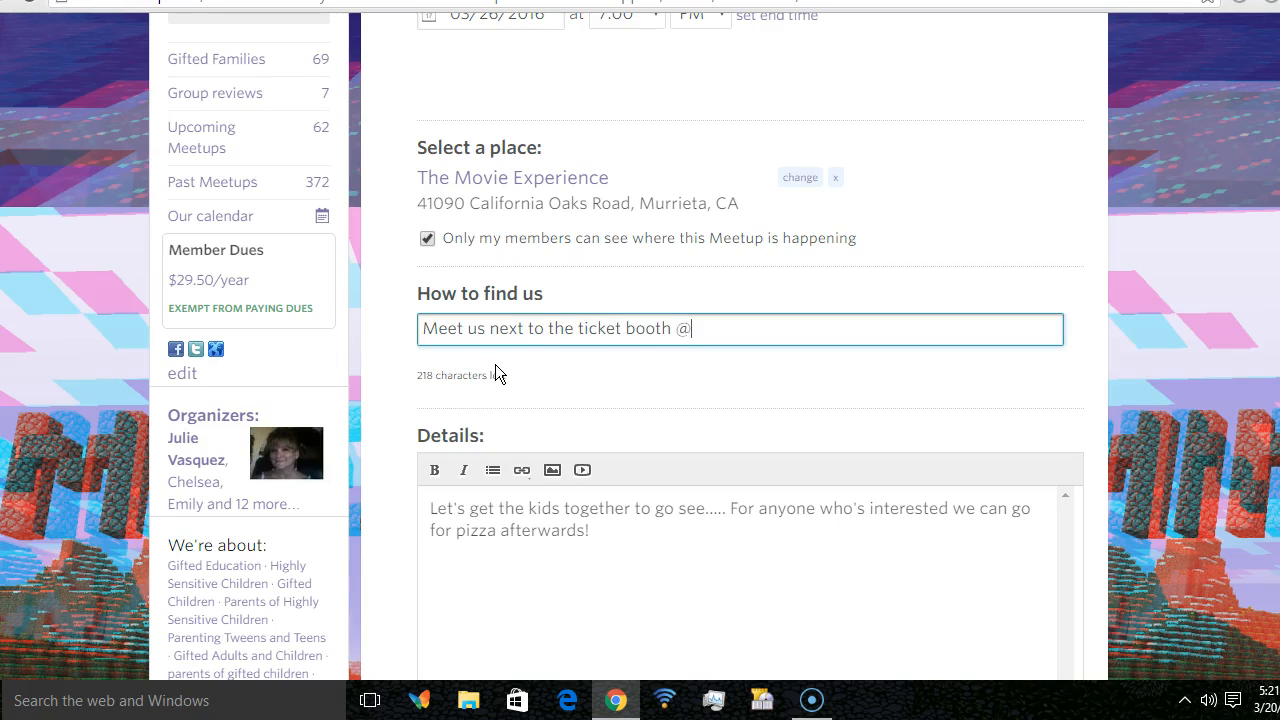
text( 6:)
text(45)
key(BackSpace)
key(BackSpace)
text(30)
Try the monthly and weekly automatic repeat options for the Meetup, and return it to Don't repeat
scroll(740, 400, down, 3)
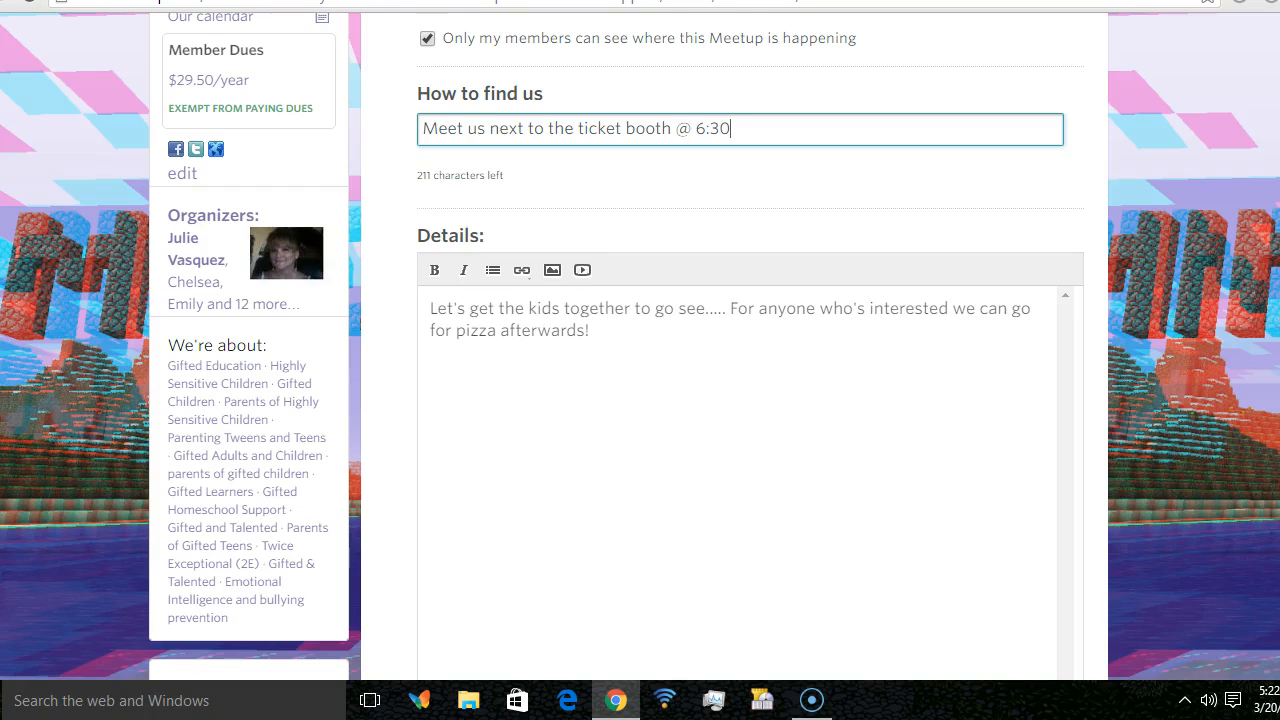
scroll(740, 400, down, 8)
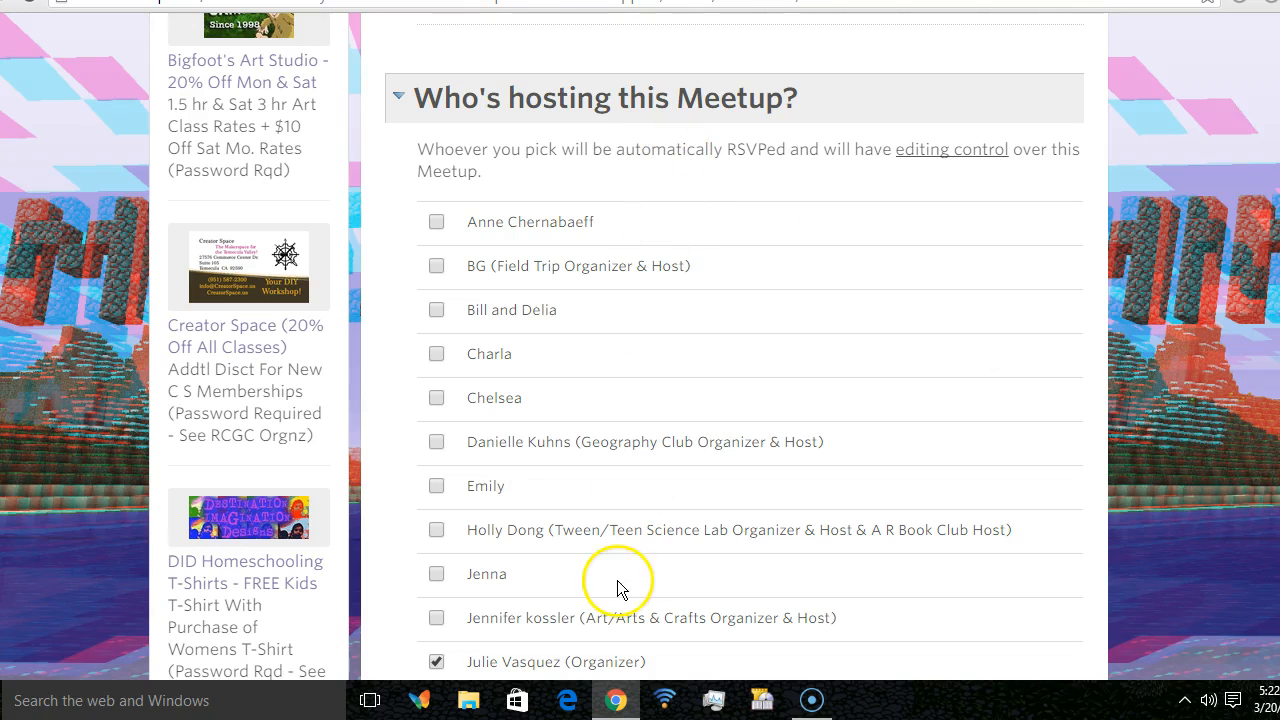
scroll(623, 586, down, 2)
scroll(689, 511, down, 3)
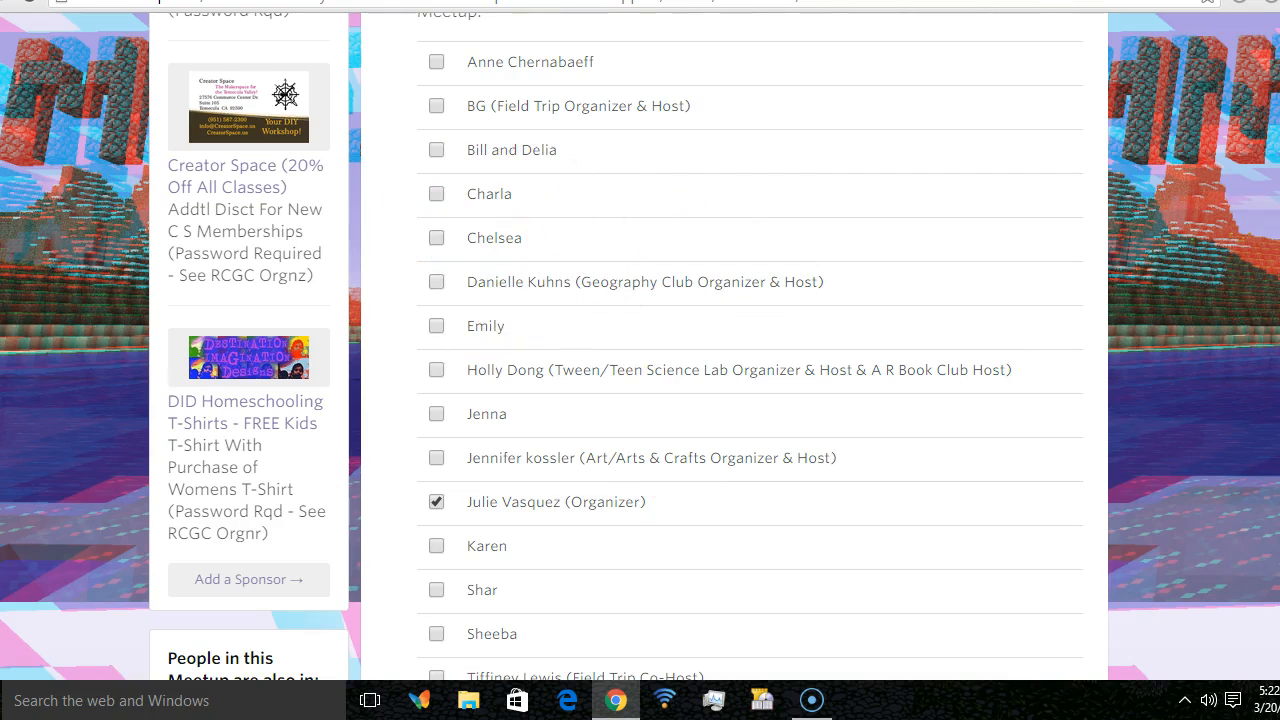
key(Page_Down)
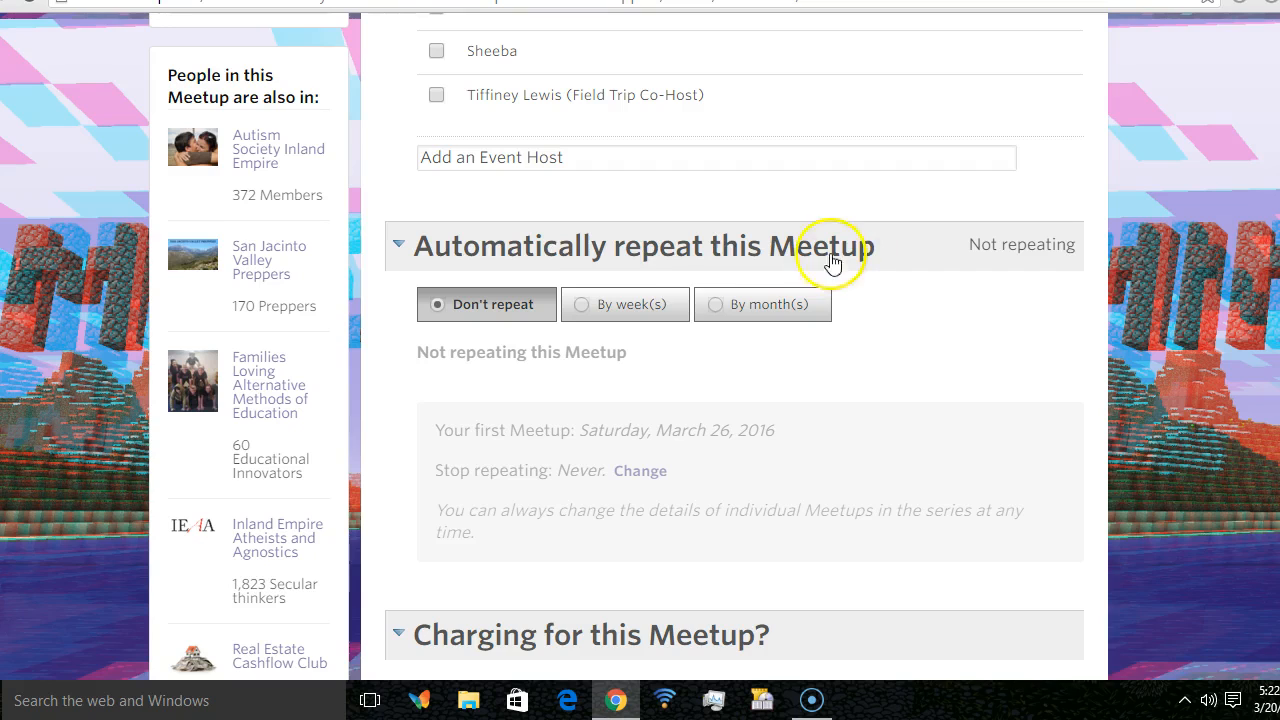
click(728, 309)
scroll(728, 309, down, 1)
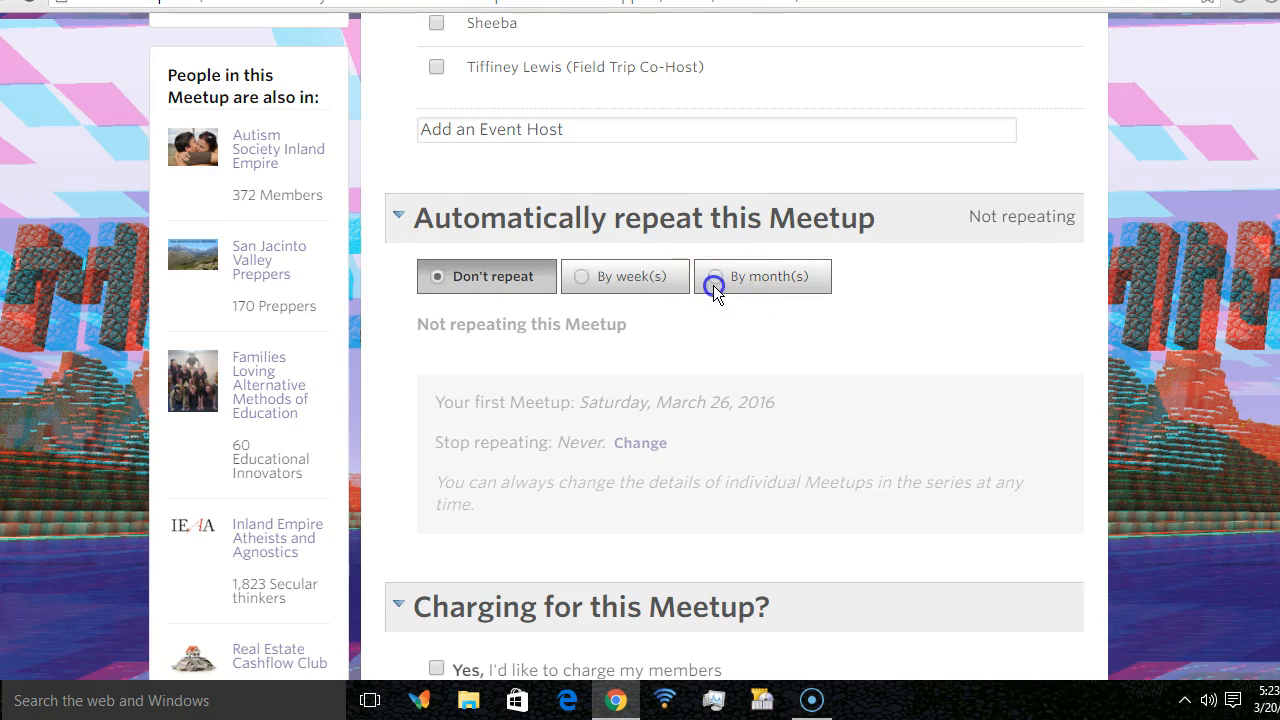
click(714, 276)
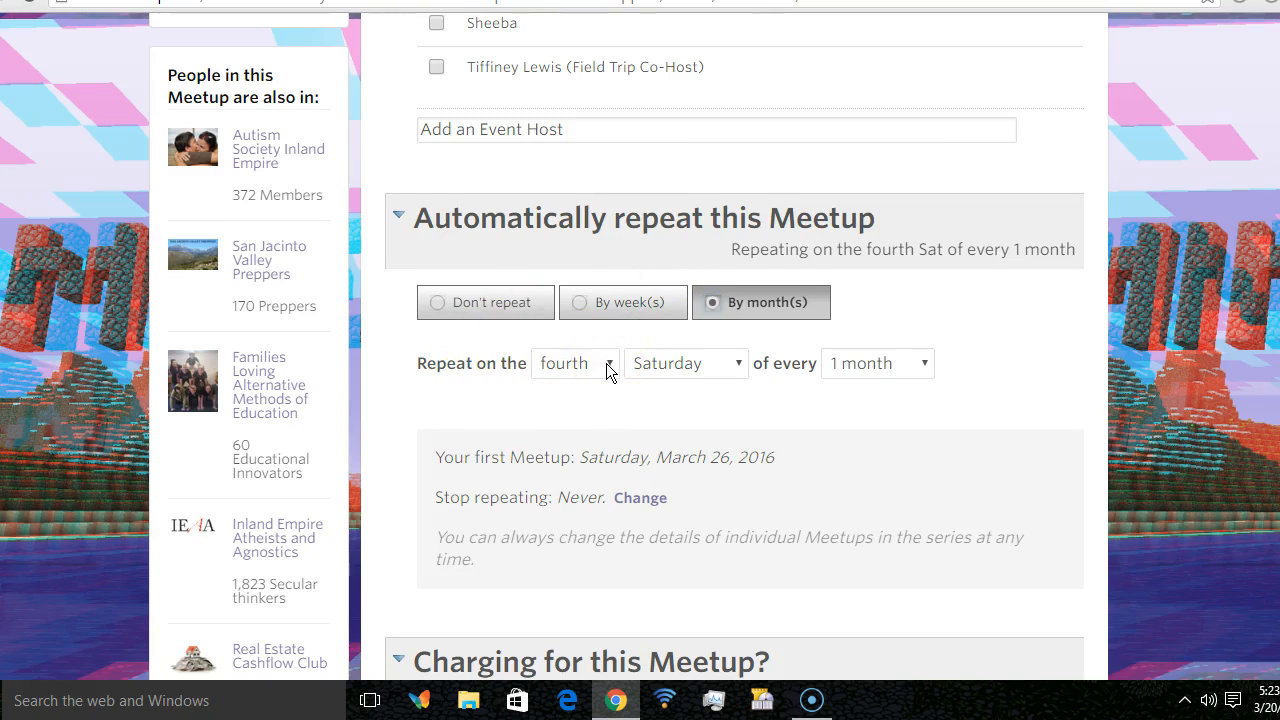
click(926, 363)
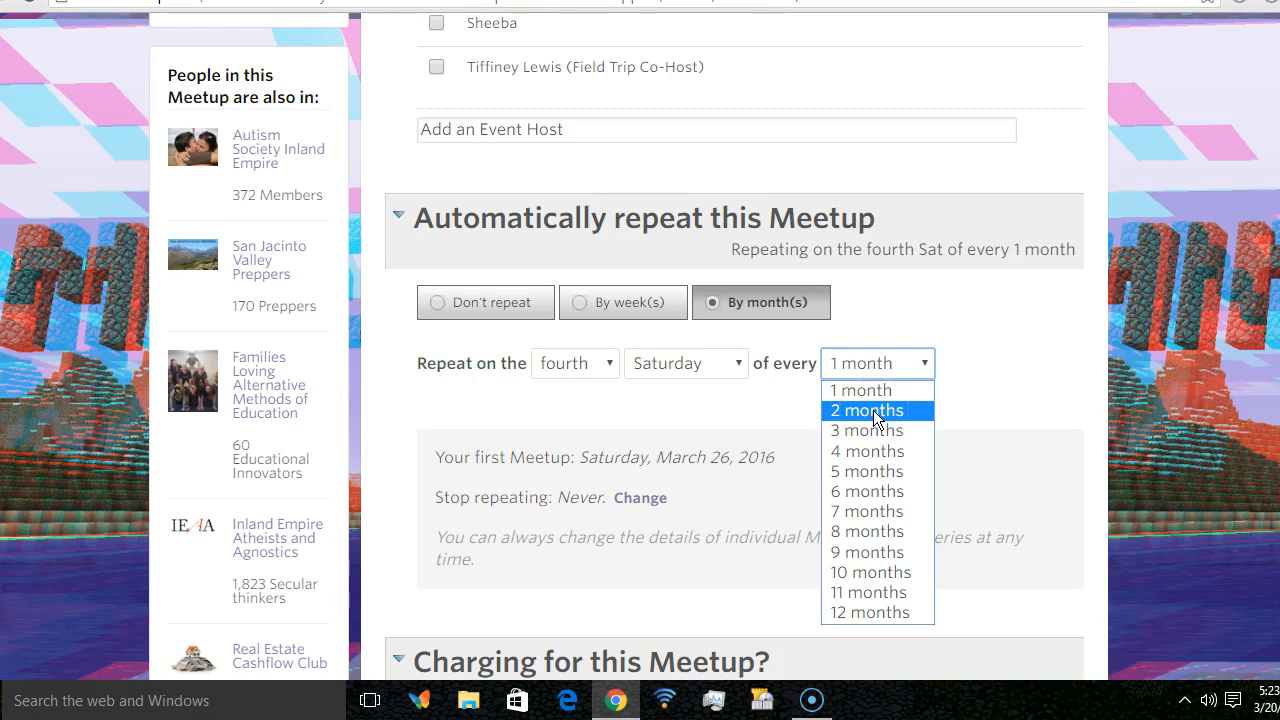
click(951, 290)
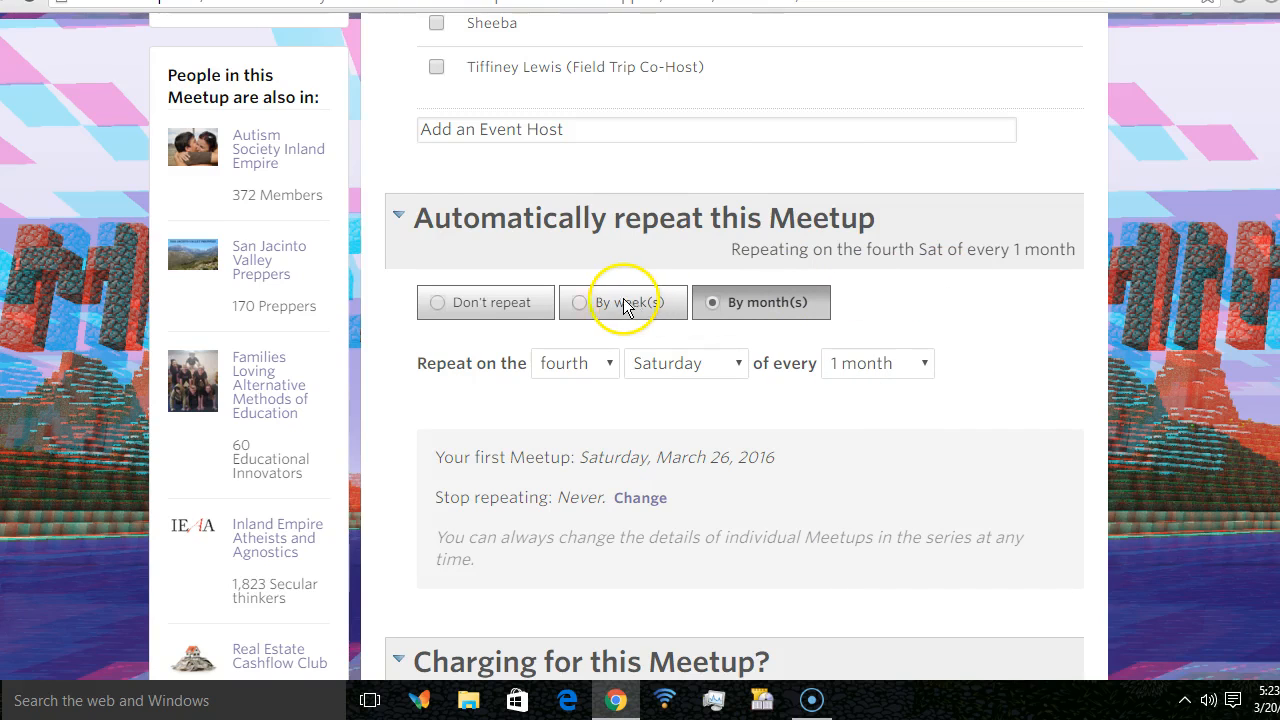
click(578, 305)
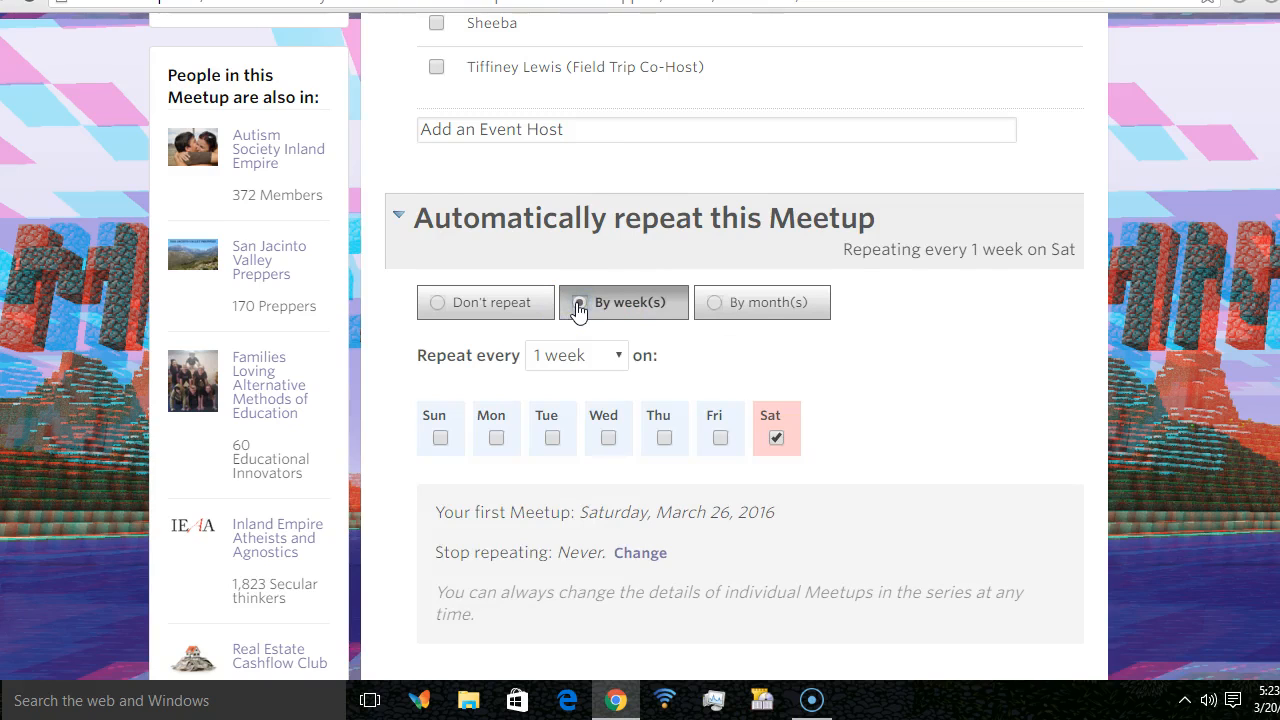
click(437, 304)
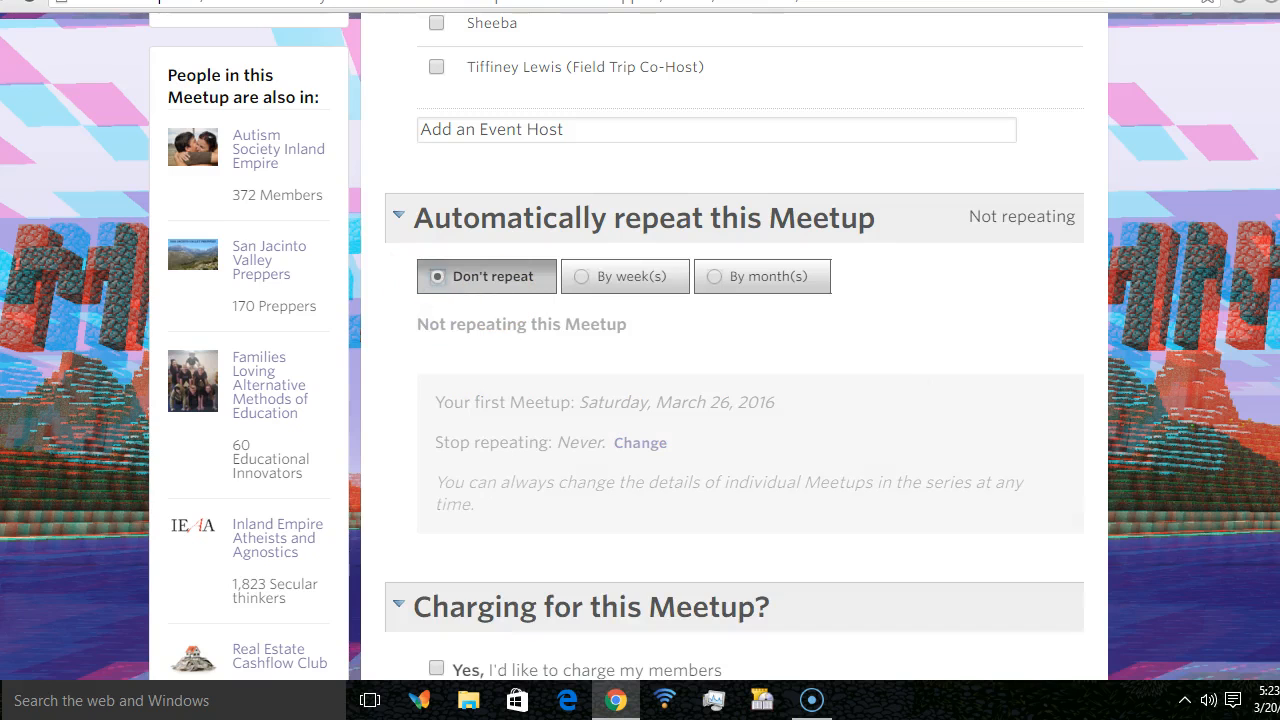
Enable charging members for the Meetup, with offline cash/check payment and a fee of US$ 5.00 per attendee
scroll(735, 400, down, 3)
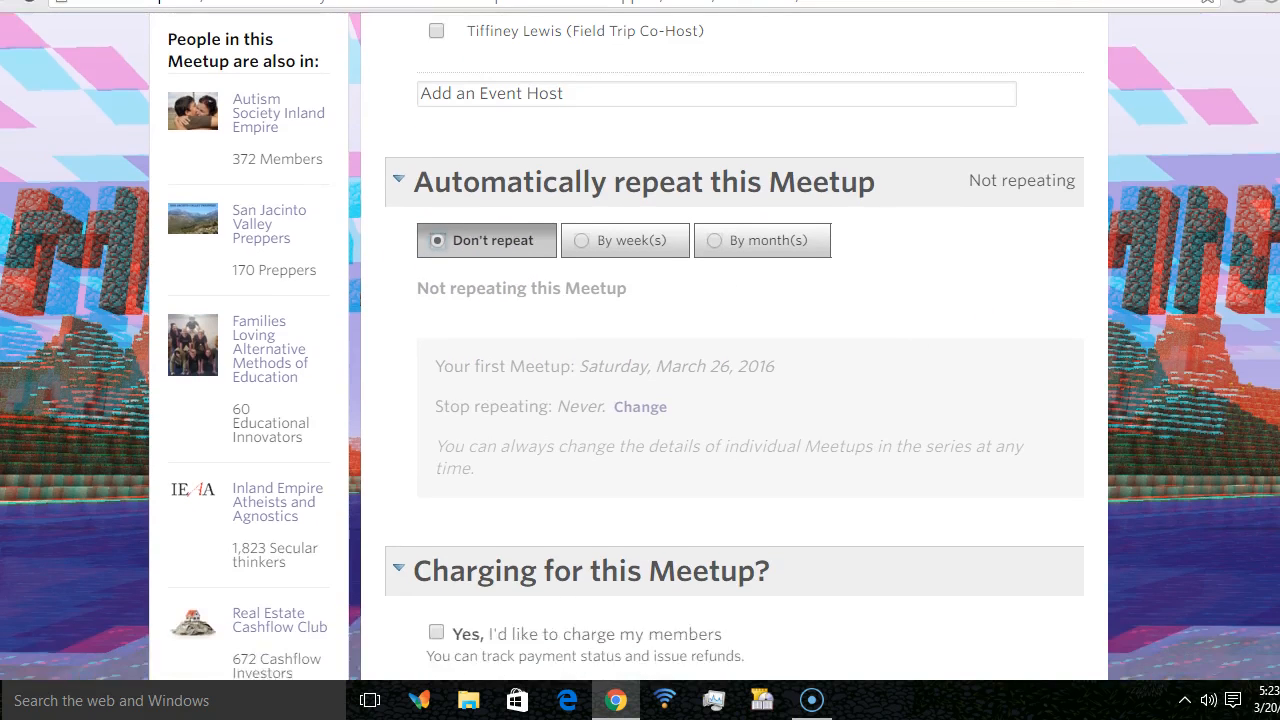
scroll(735, 400, down, 3)
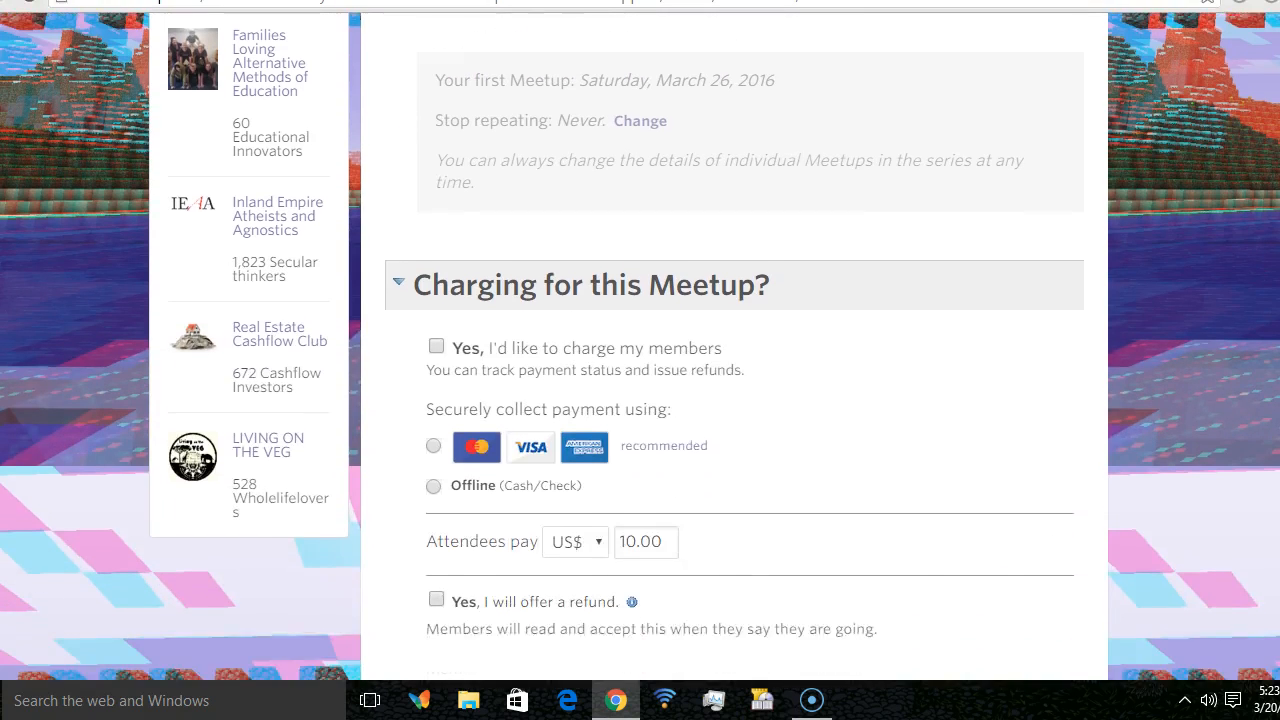
scroll(735, 400, down, 1)
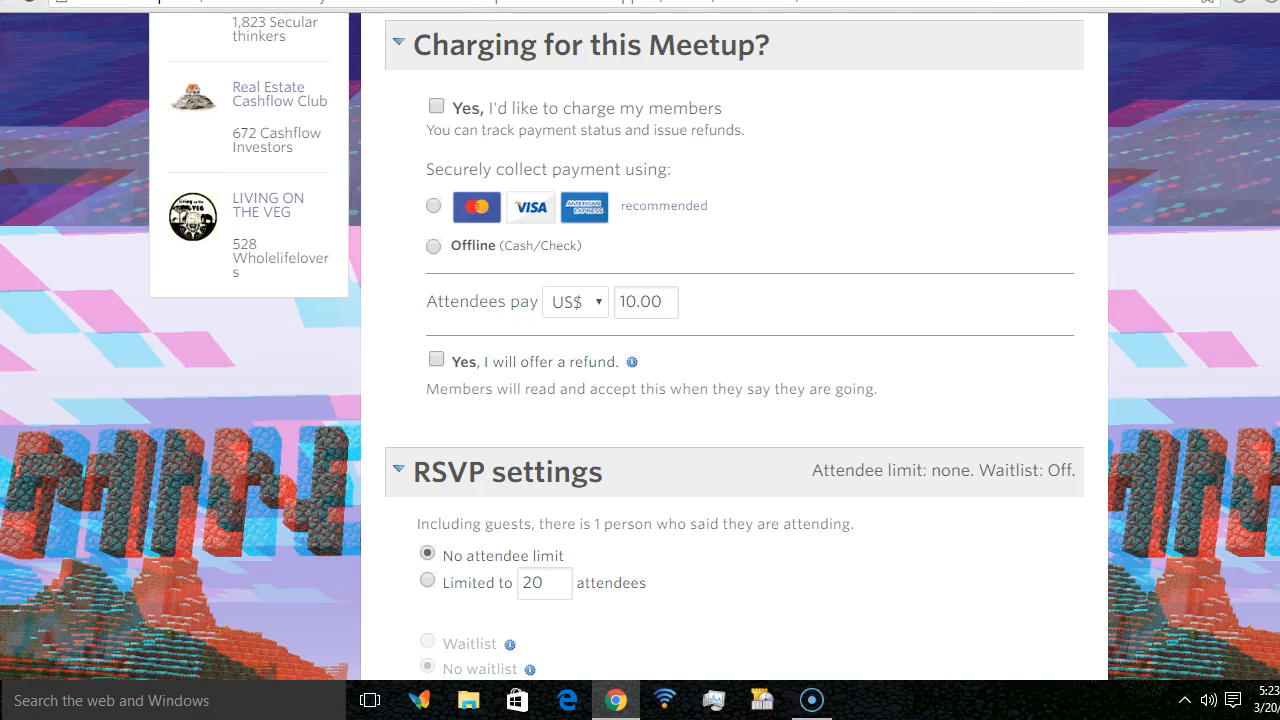
click(436, 107)
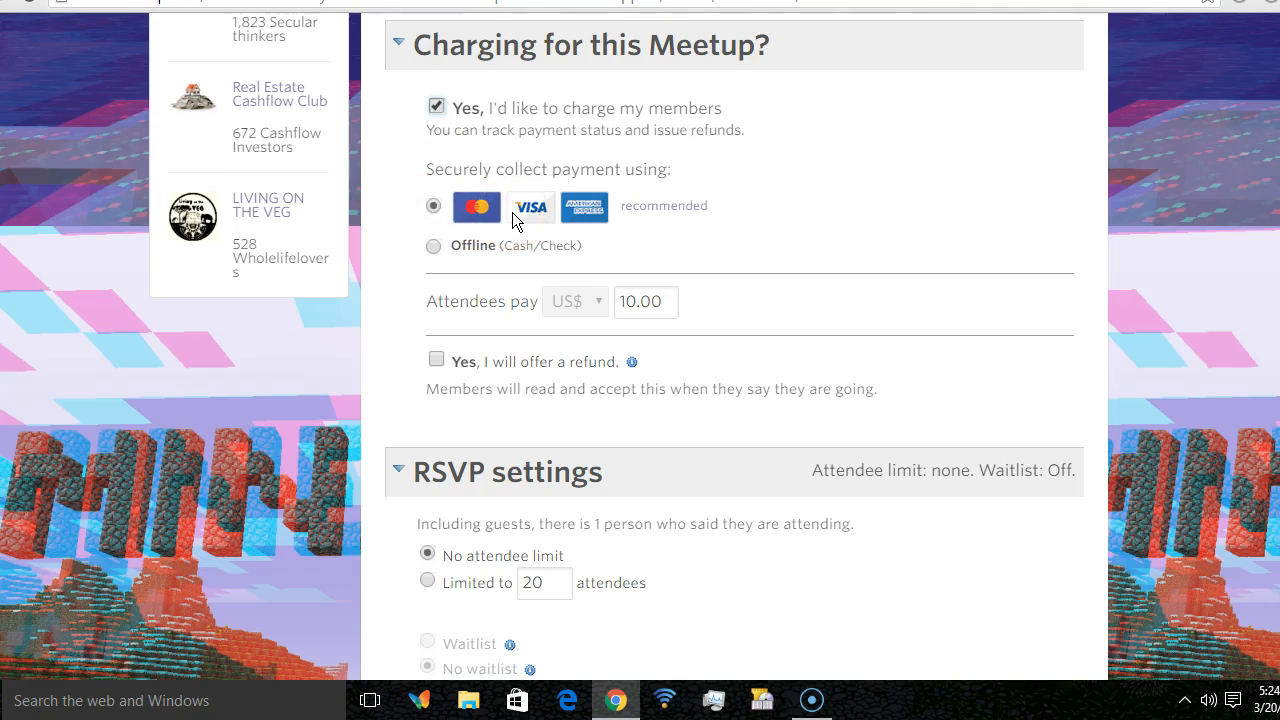
click(435, 249)
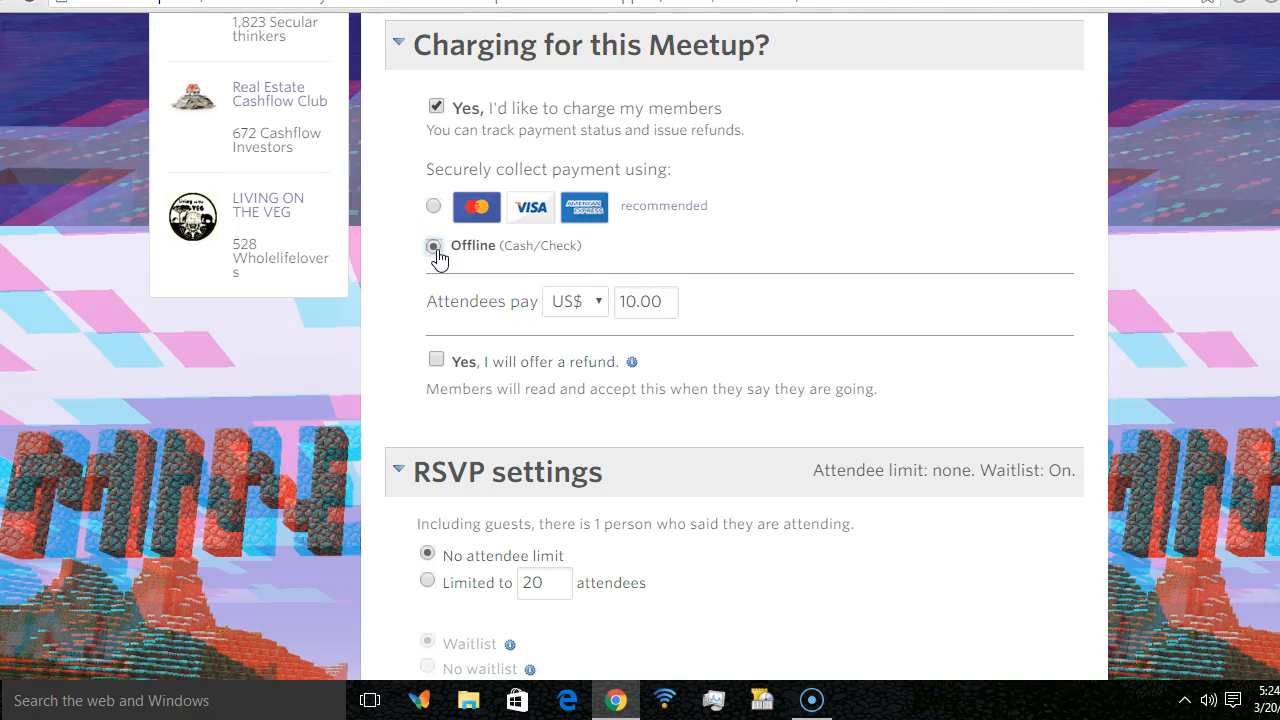
click(637, 301)
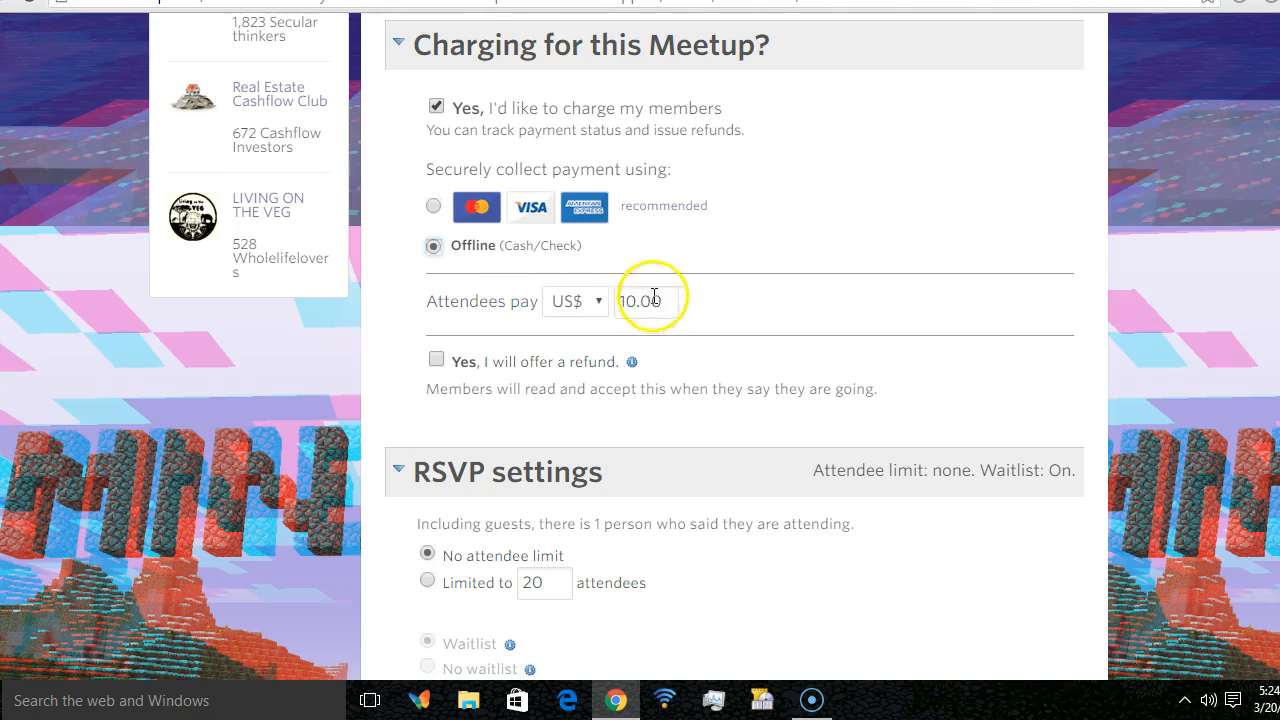
double_click(637, 301)
text(5.00)
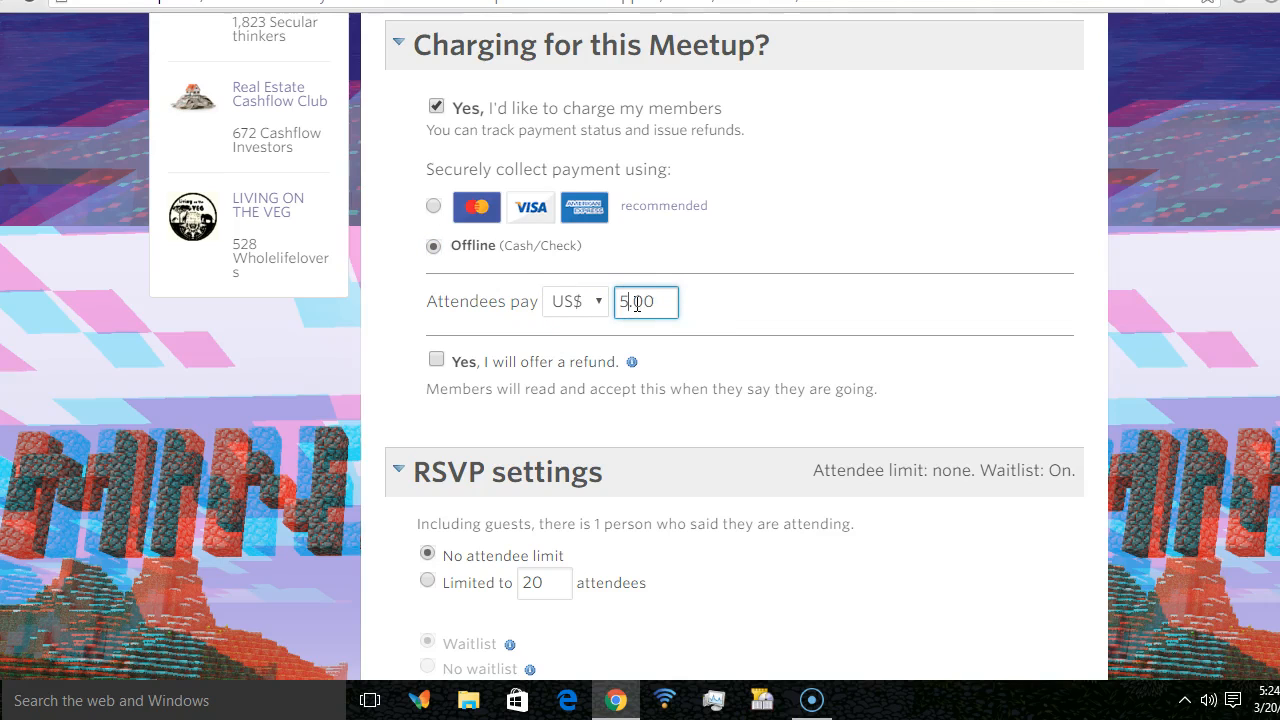
Offer refunds if the Meetup is cancelled, if it is rescheduled, or if the member cancels 5 days in advance
click(437, 362)
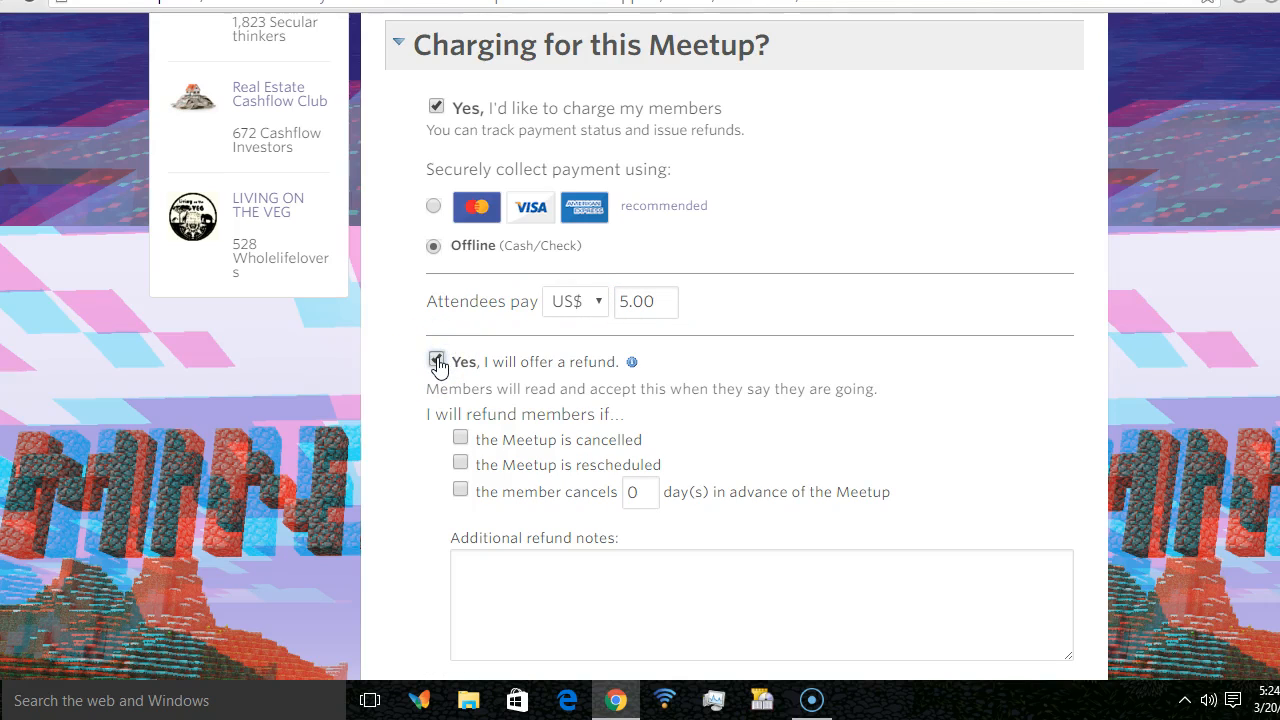
click(460, 438)
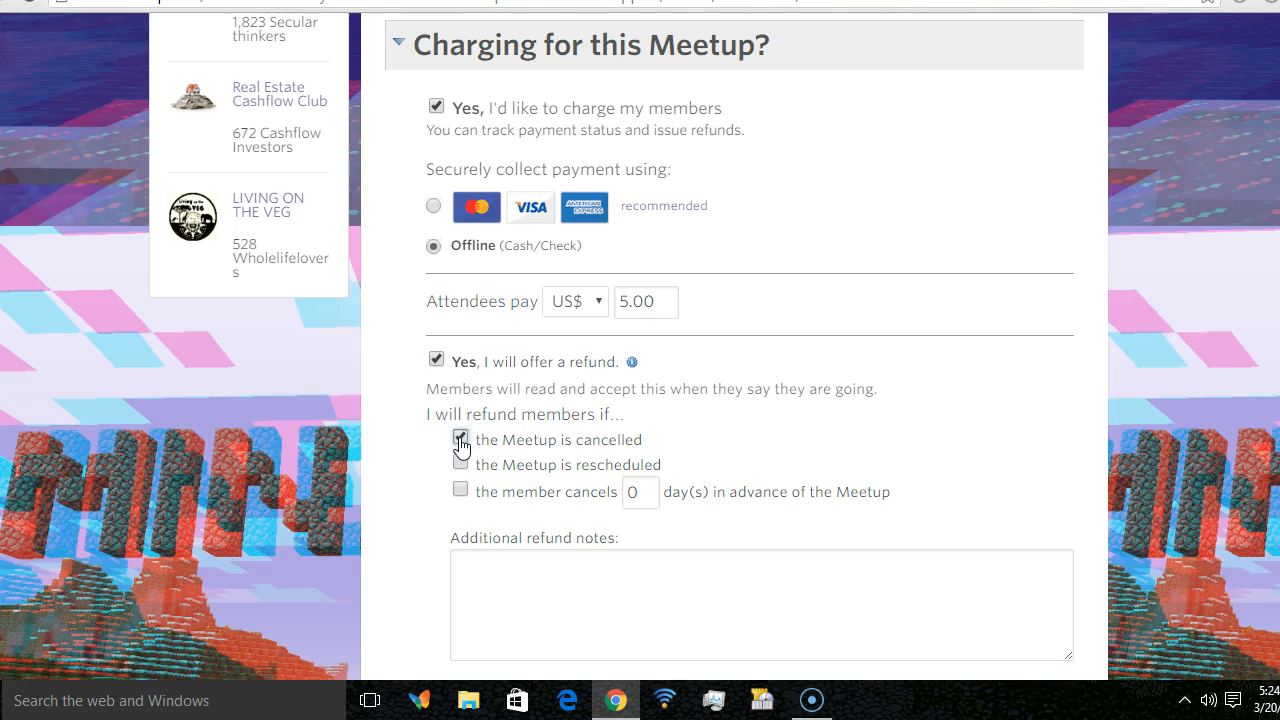
click(460, 463)
click(460, 464)
click(460, 466)
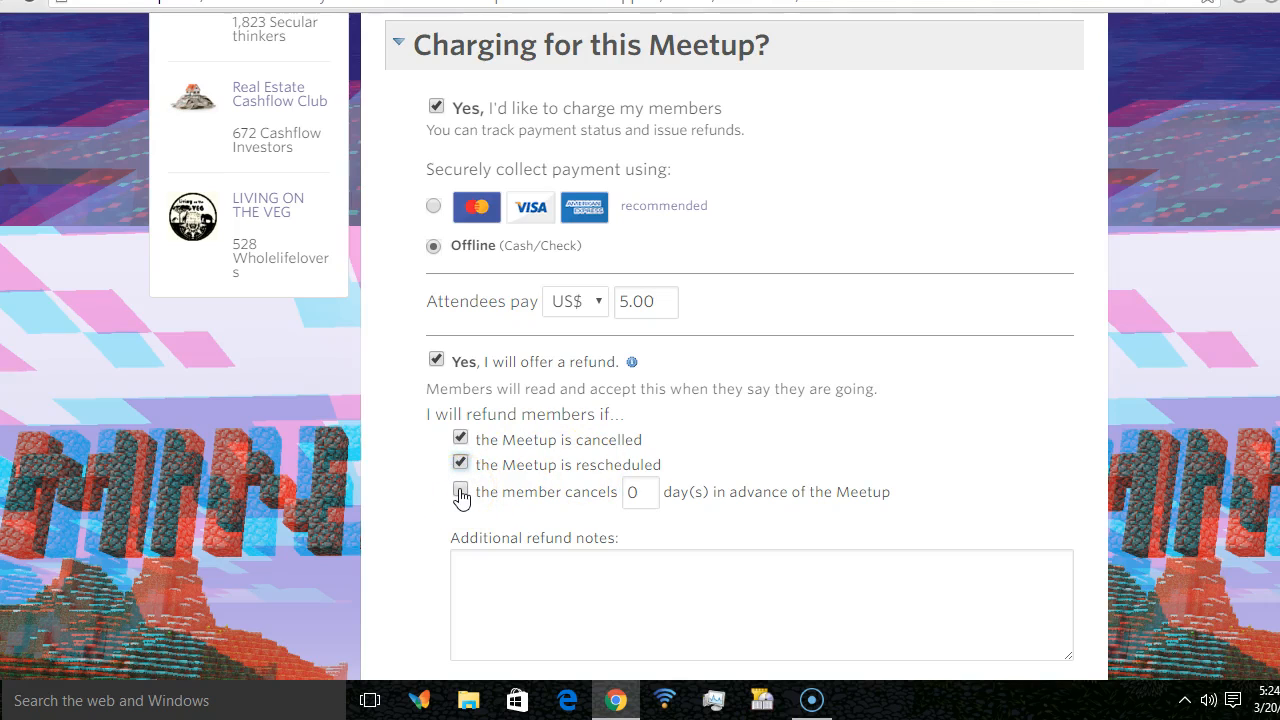
click(460, 491)
click(641, 491)
key(BackSpace)
text(5)
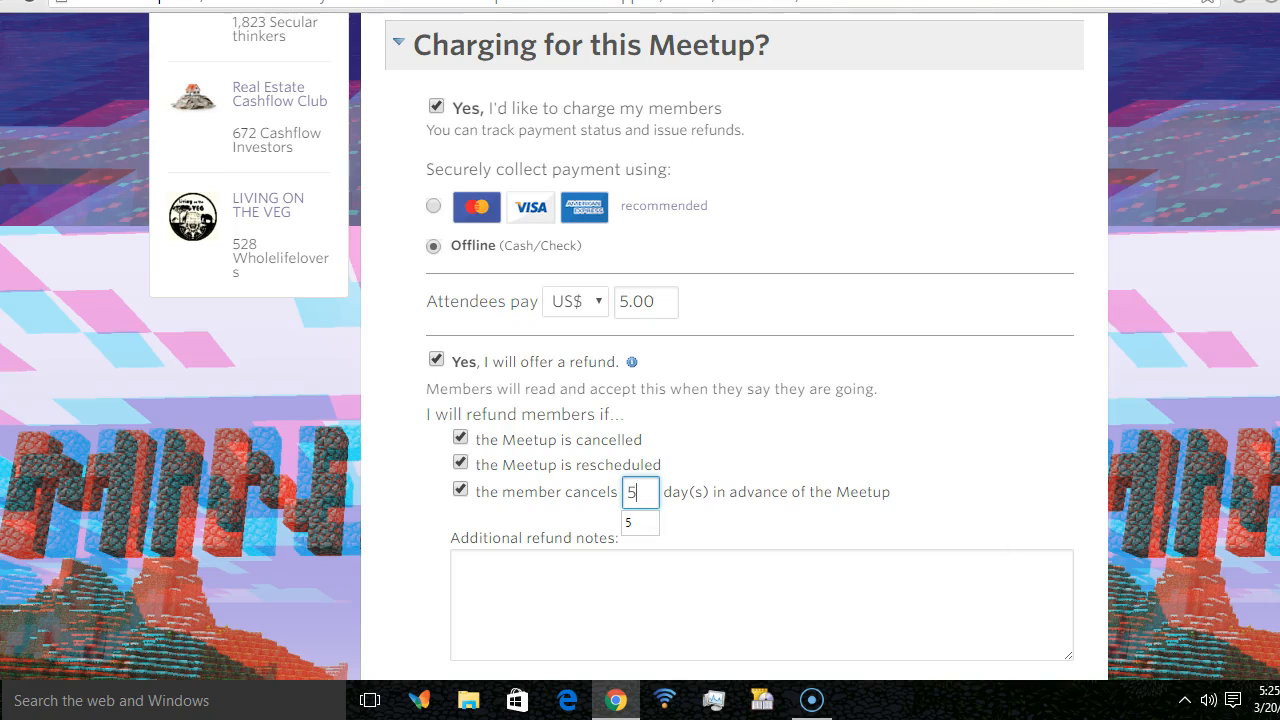
scroll(609, 383, down, 2)
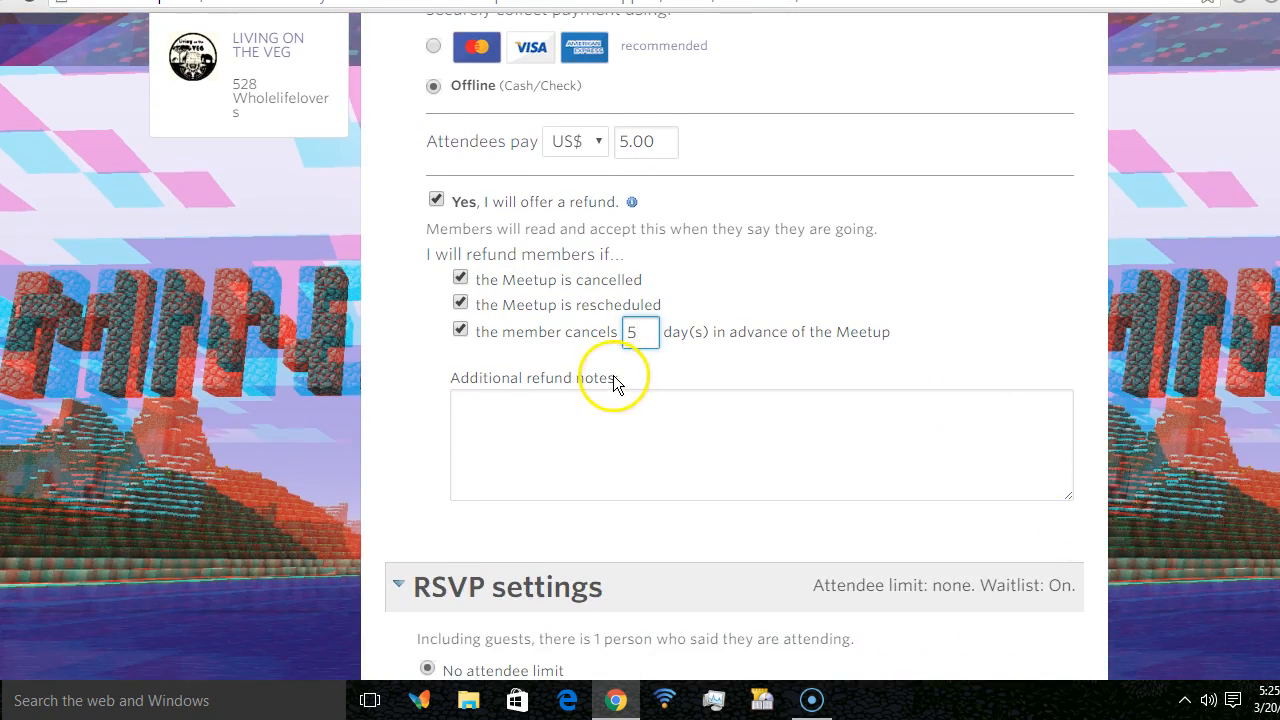
scroll(640, 350, down, 3)
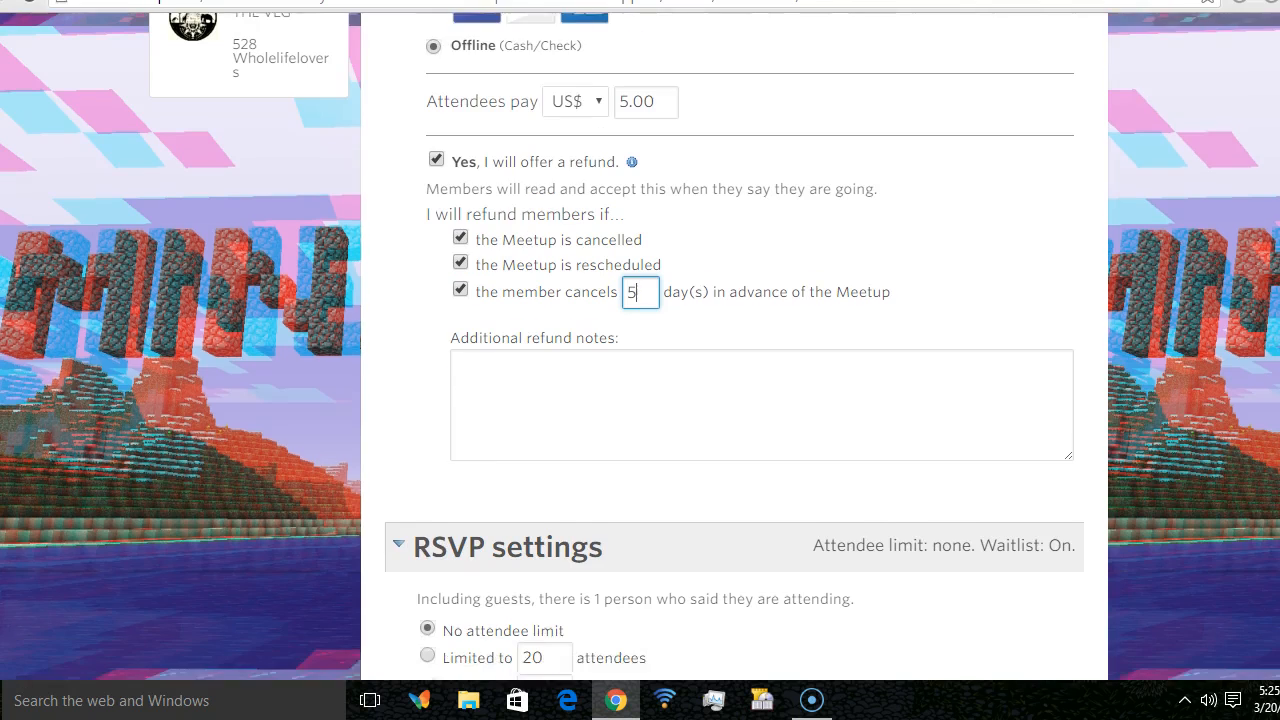
Set the RSVP guest limit to 4 and turn off allowing members to bring guests
scroll(640, 350, down, 3)
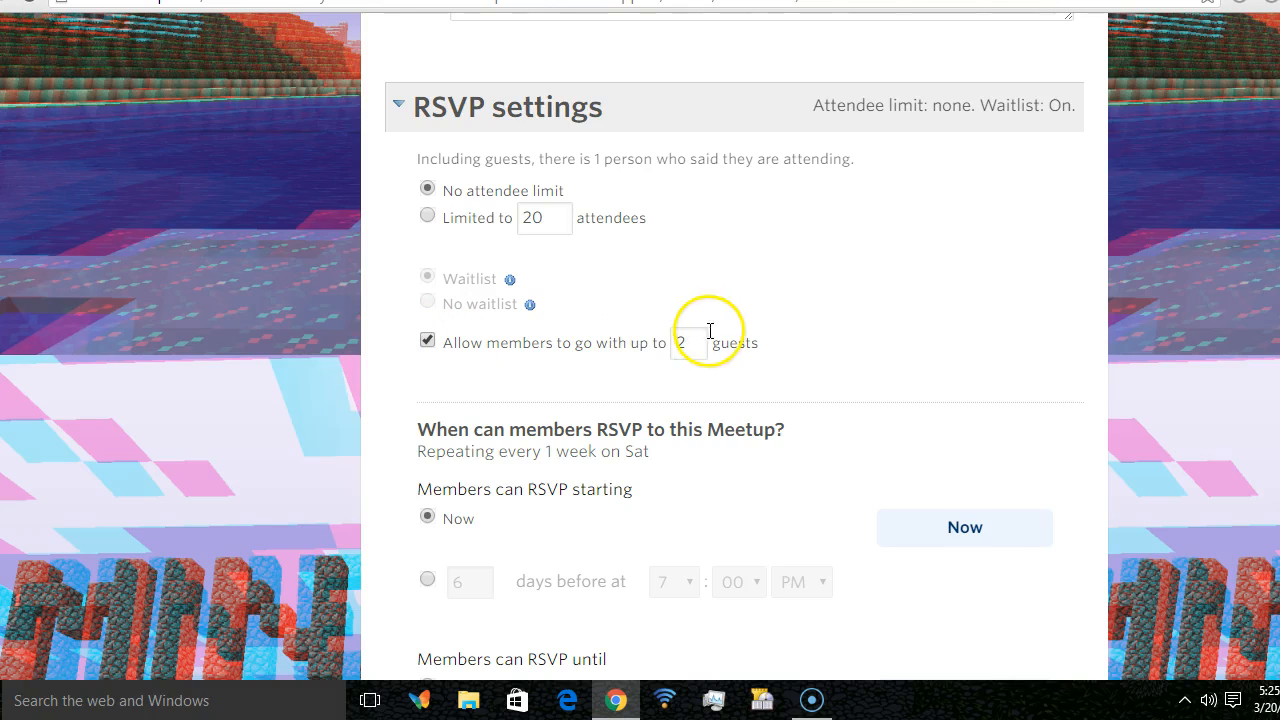
click(428, 341)
click(700, 342)
key(BackSpace)
text(4)
click(427, 341)
click(427, 342)
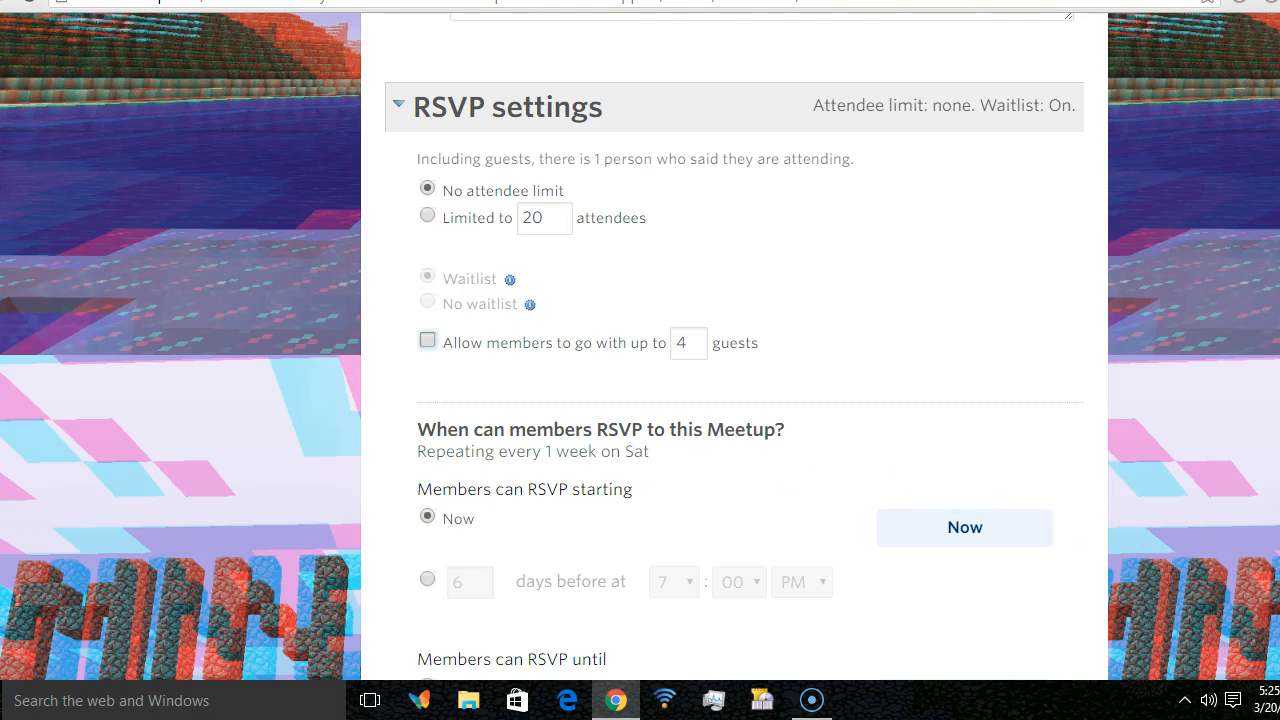
Let members RSVP starting 6 days before the Meetup at 7:00 PM and until 5 days before at 7:00 PM
scroll(735, 350, down, 2)
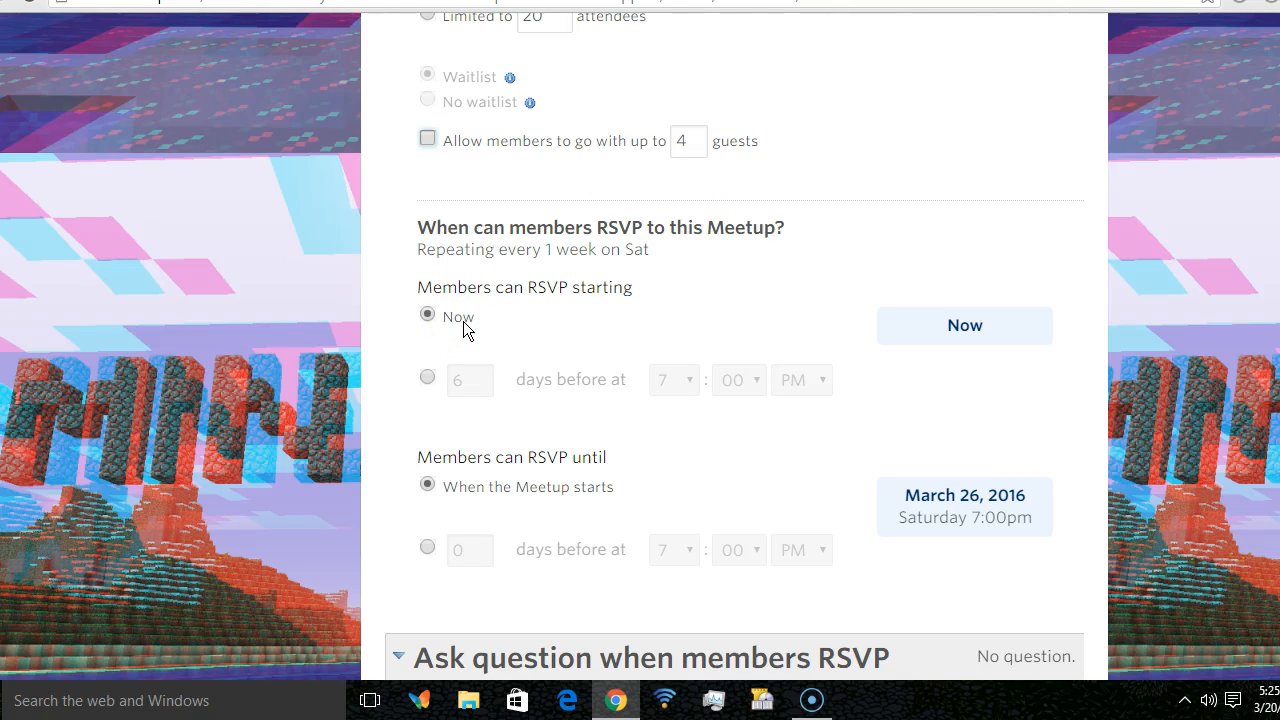
click(428, 379)
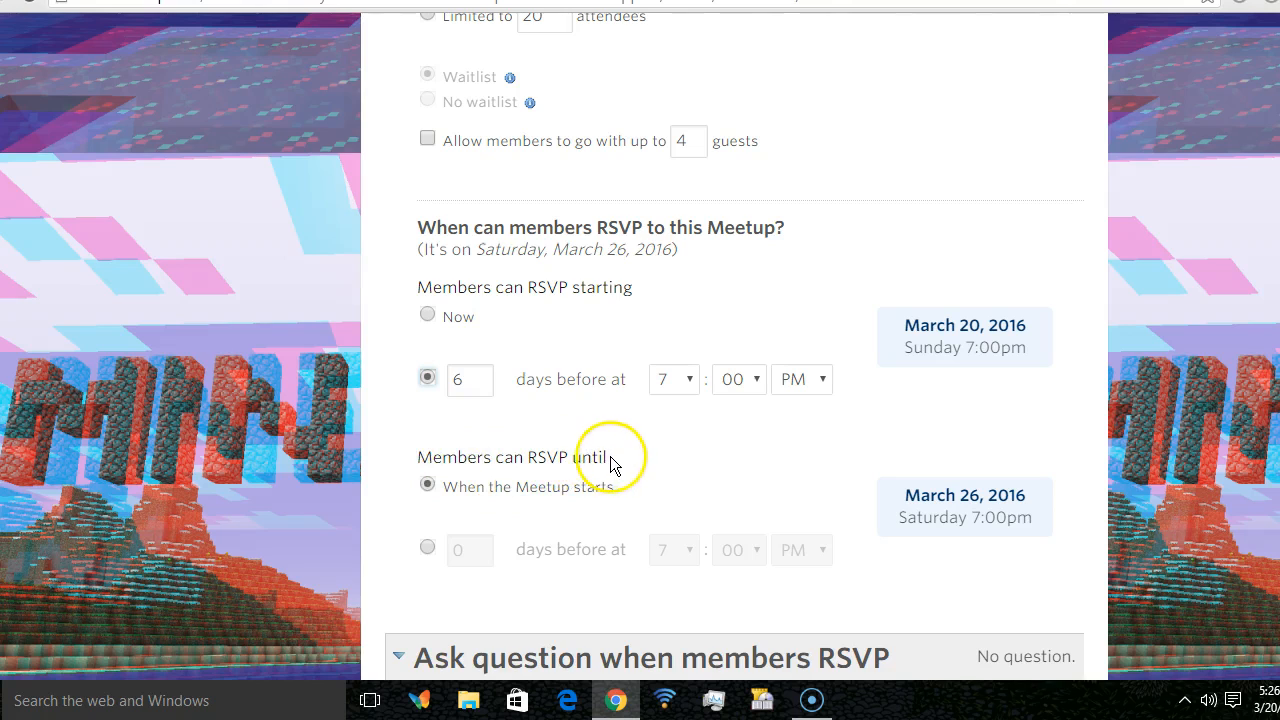
click(429, 549)
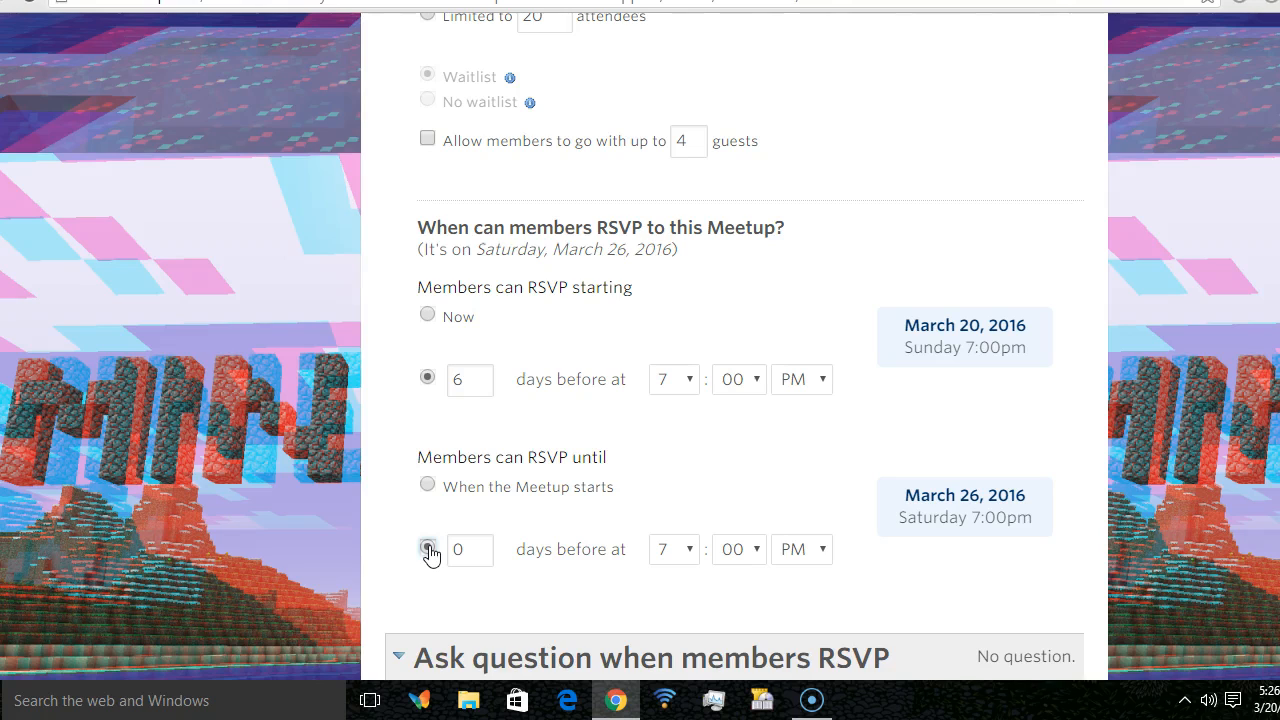
click(428, 549)
click(474, 547)
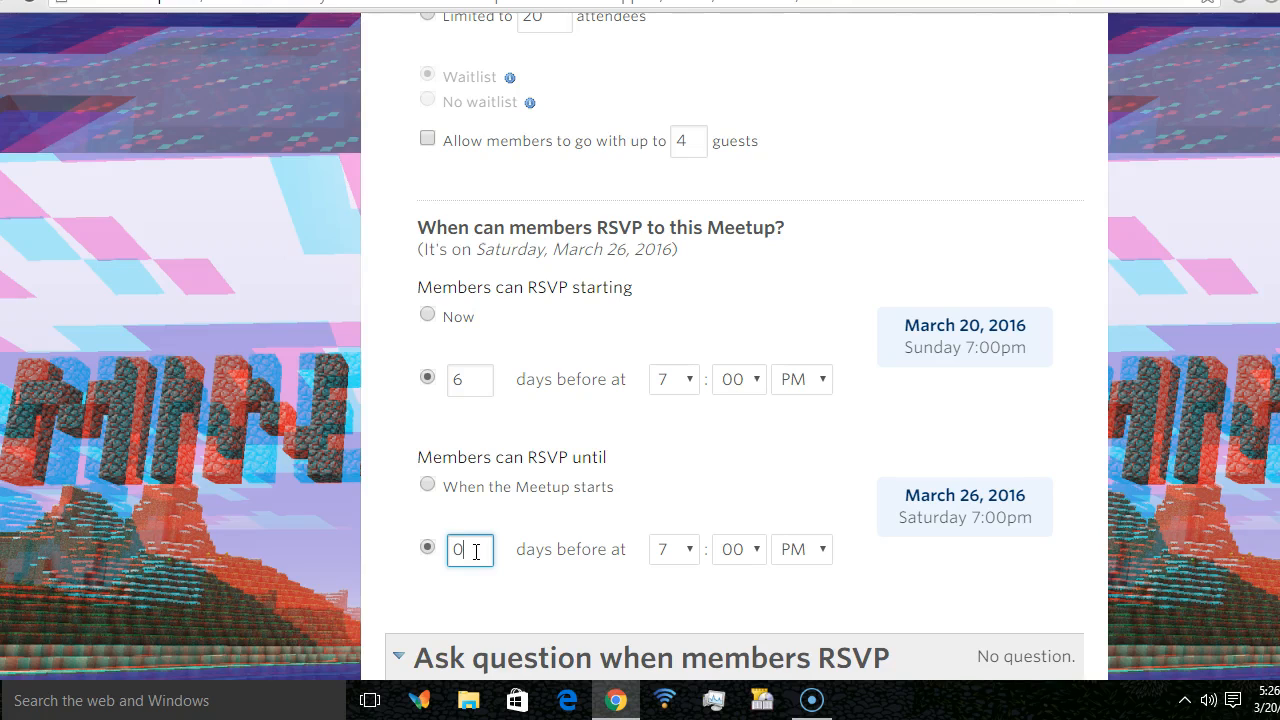
key(BackSpace)
text(5)
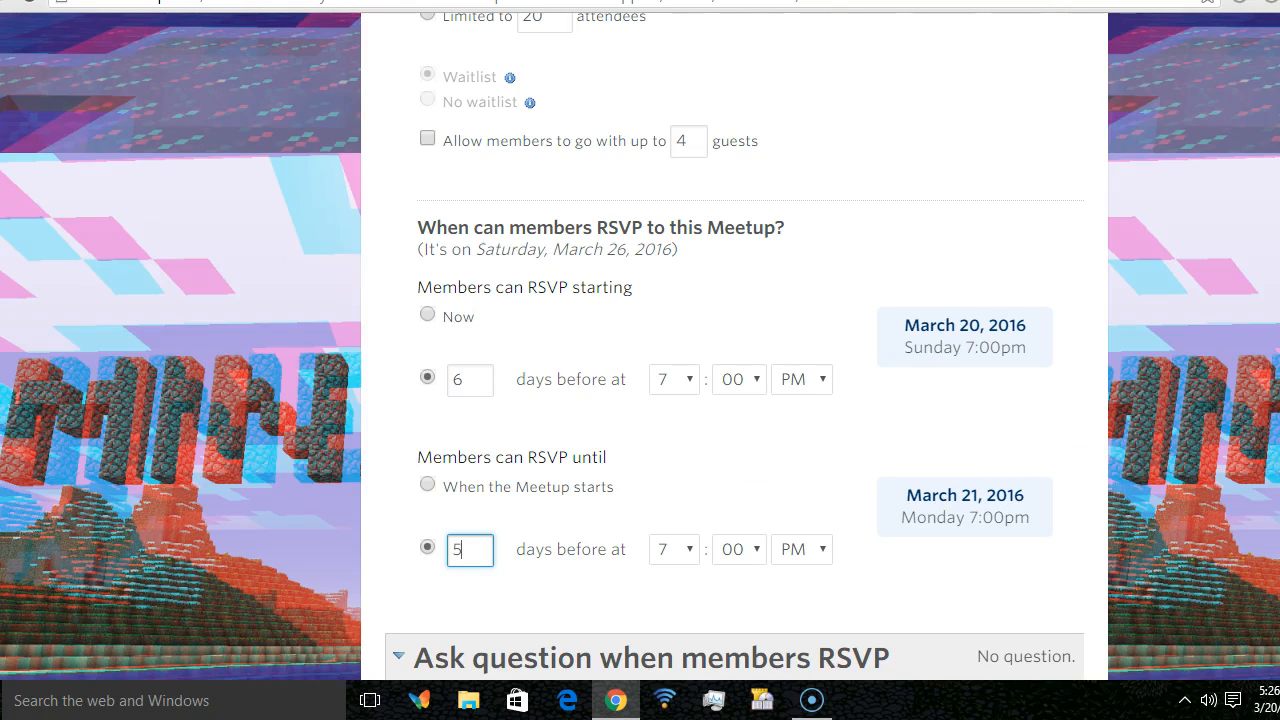
Enter the RSVP question "Will you be joining us for pizza after the movie?"
scroll(735, 350, down, 3)
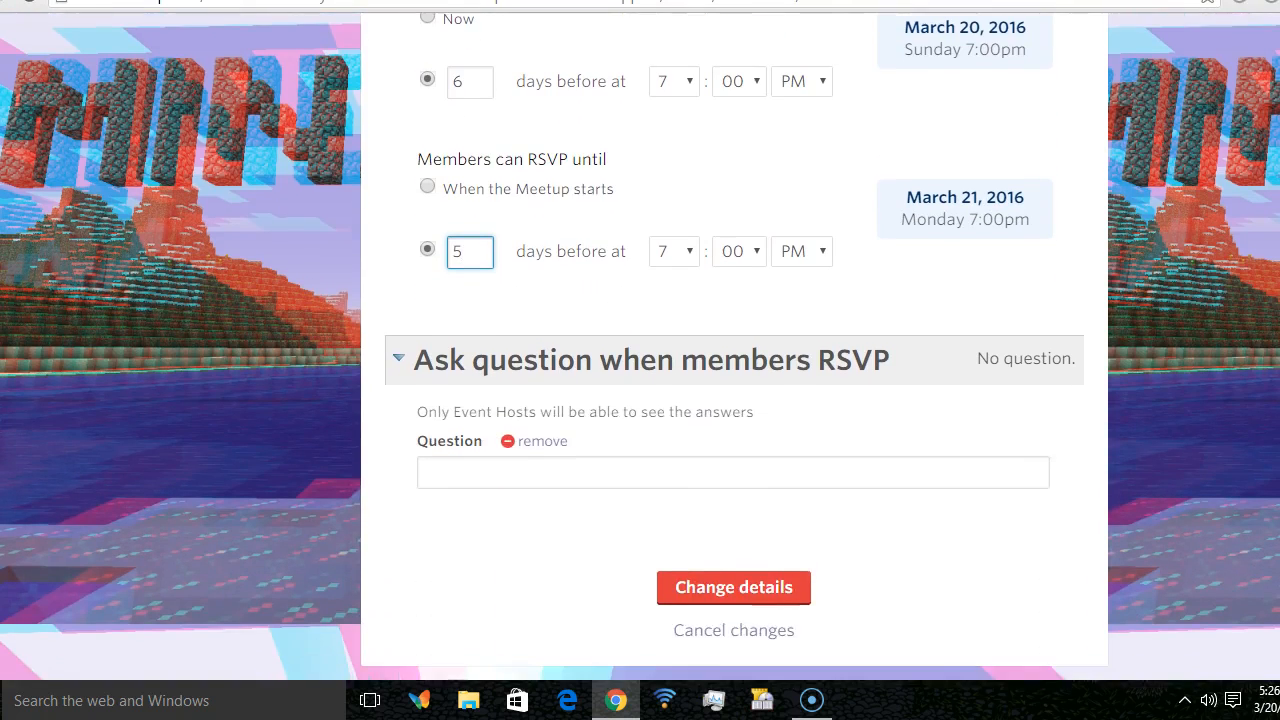
click(568, 430)
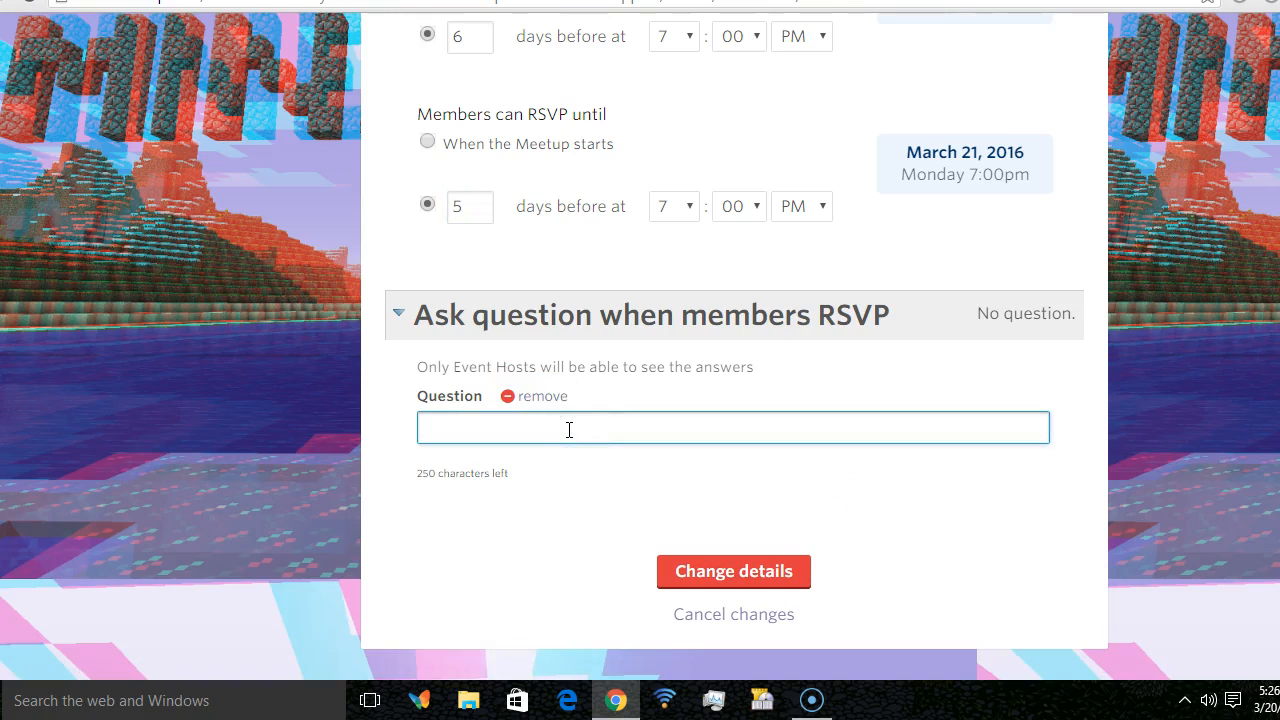
text(Will )
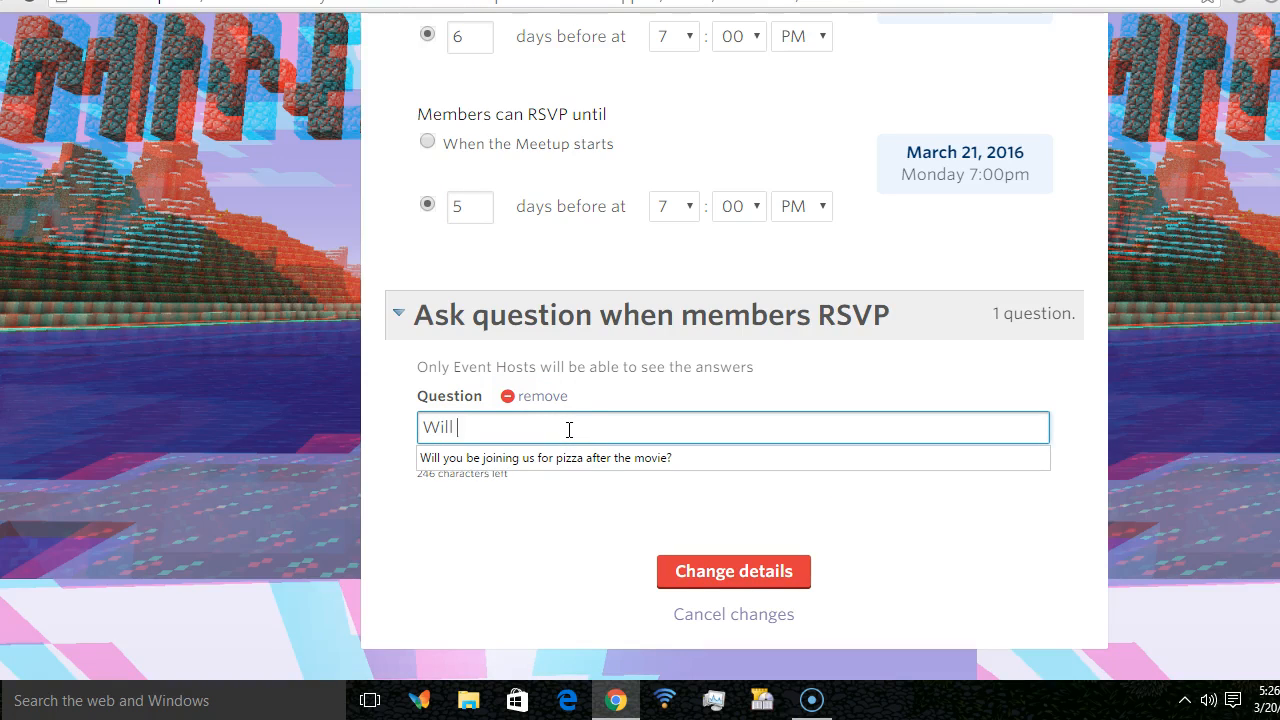
text(you be joining)
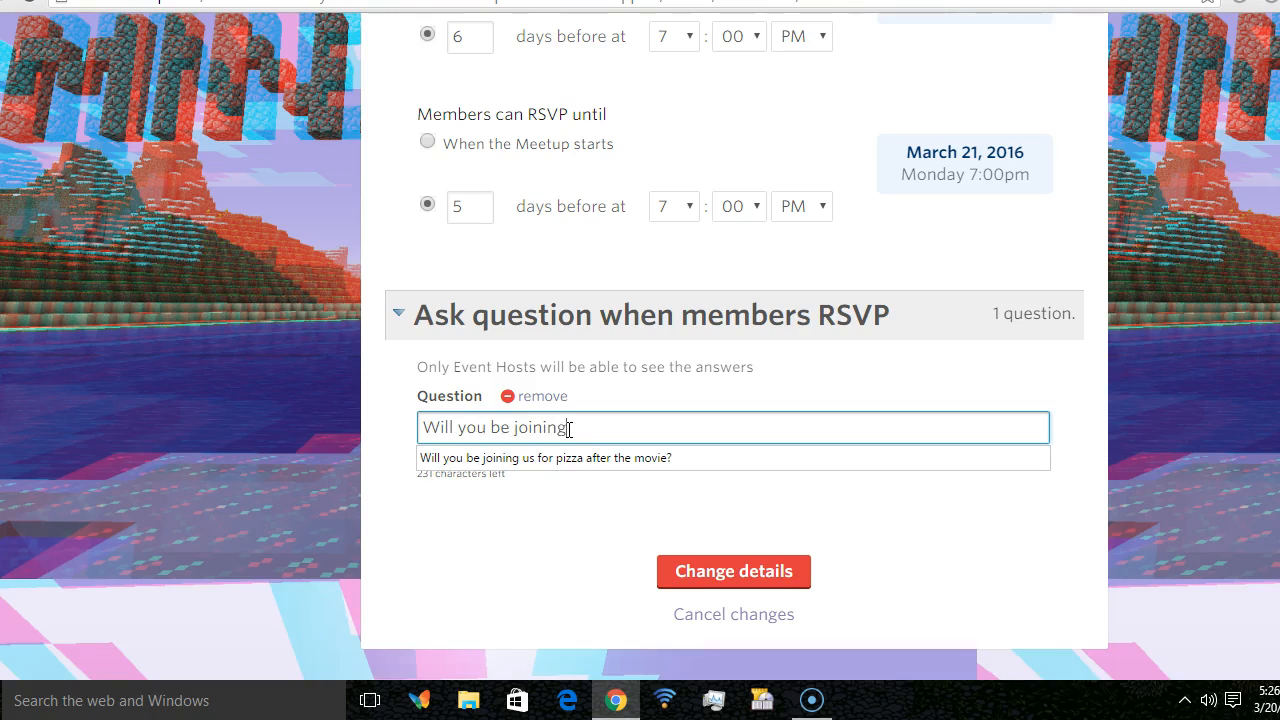
text( us for pizza after)
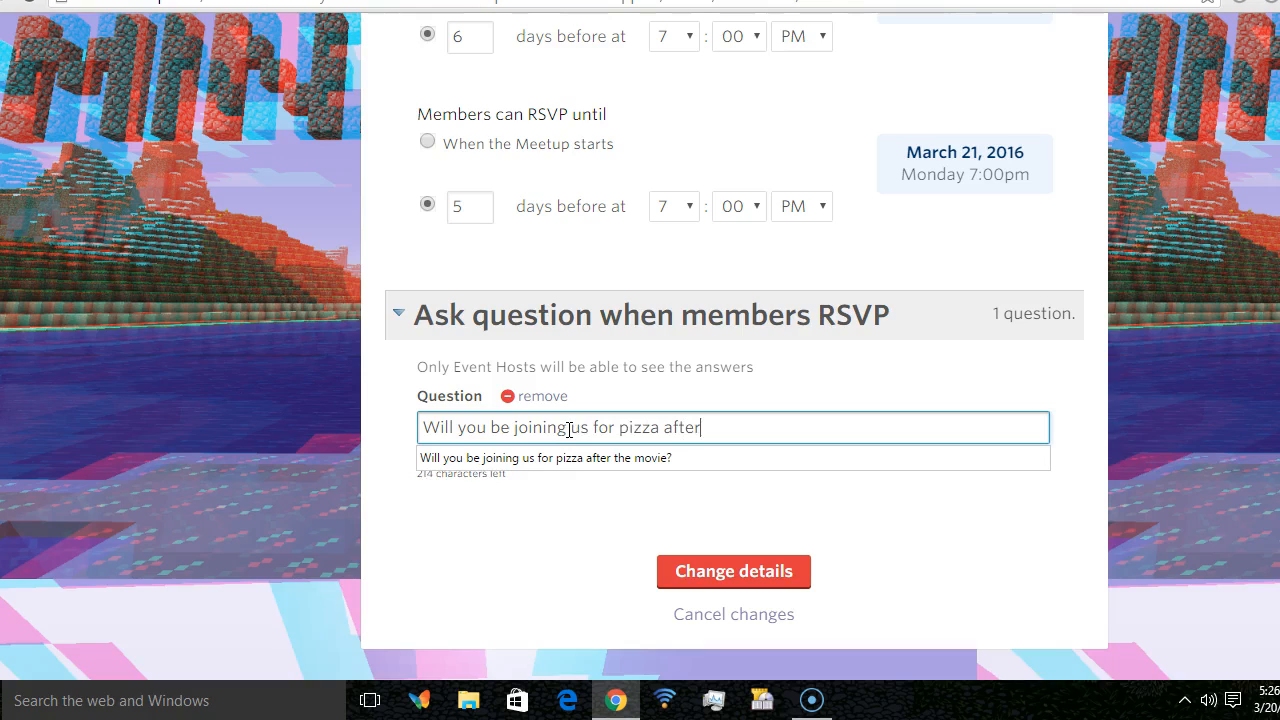
text( the movie)
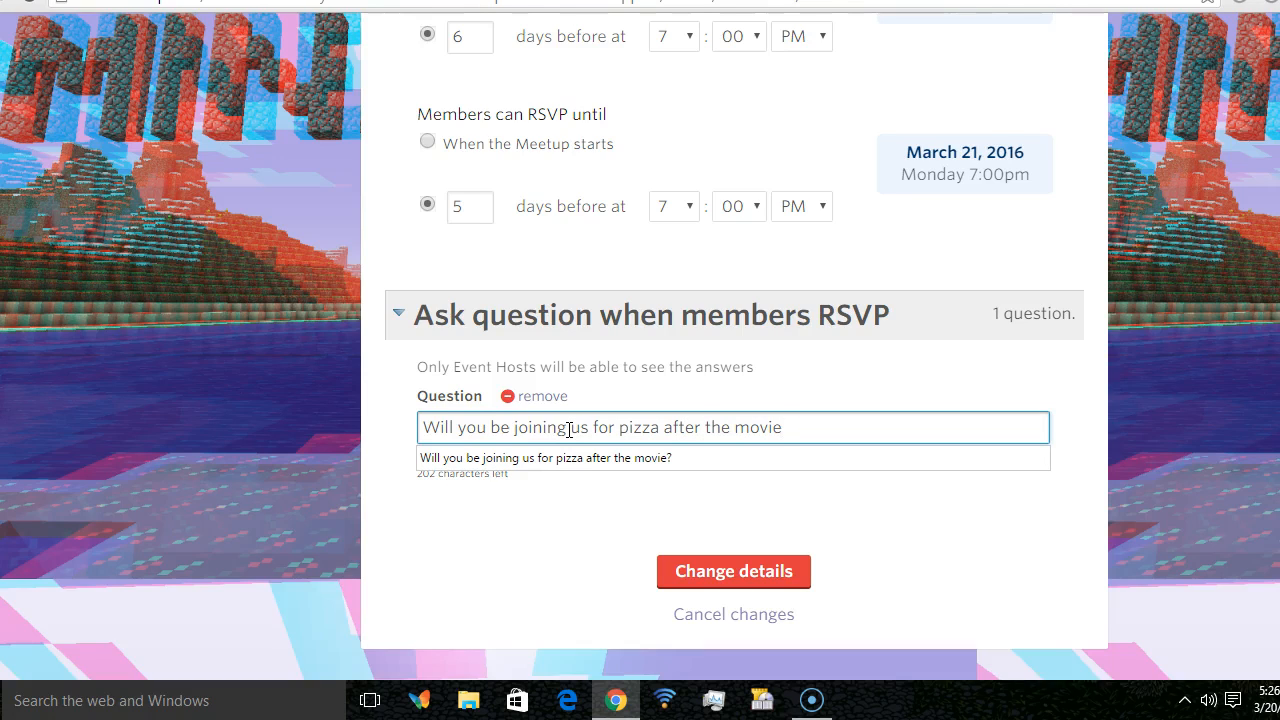
text(?)
key(Return)
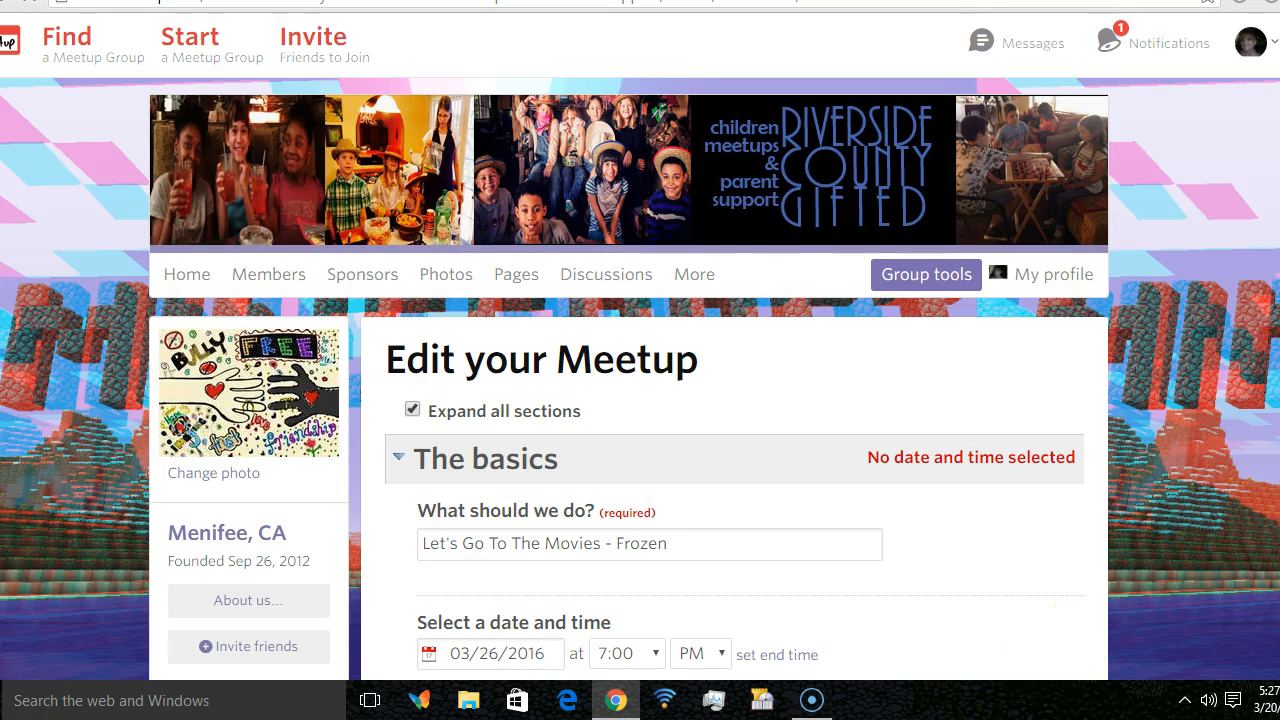
Remove the RSVP question and add it again as "Will you be joining us for pizza after the movie?"
scroll(730, 400, down, 20)
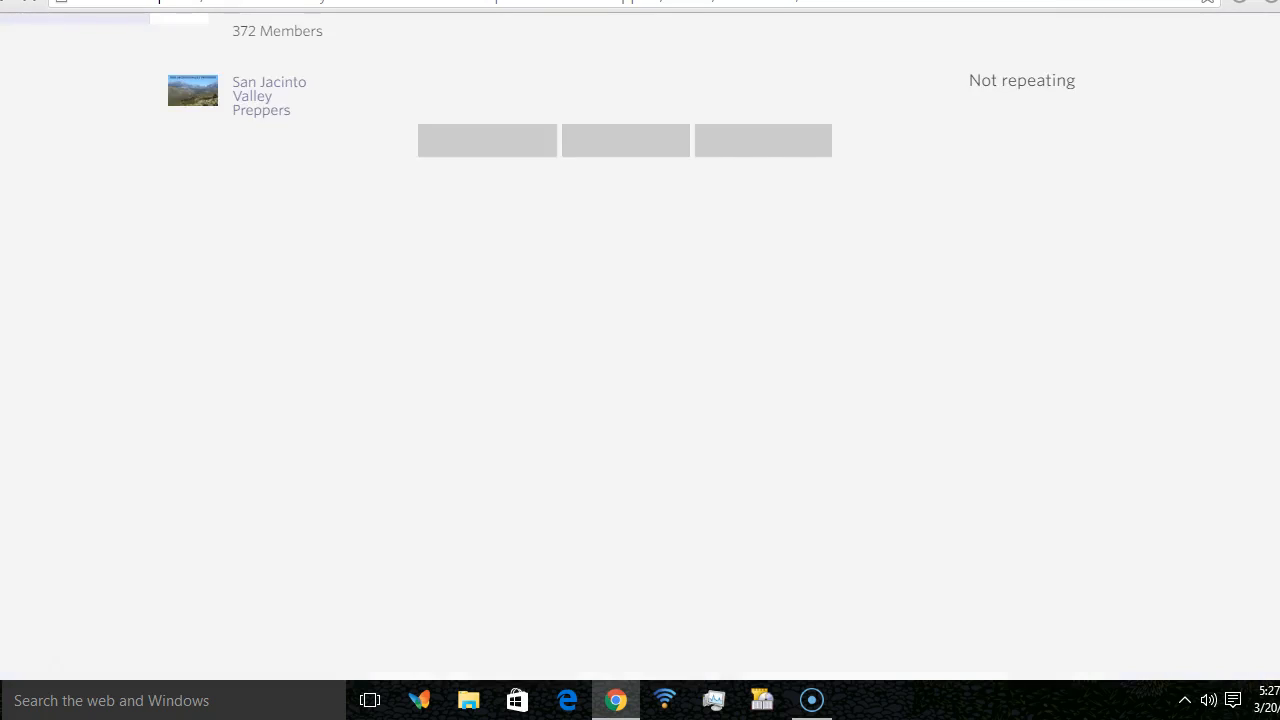
scroll(730, 400, down, 8)
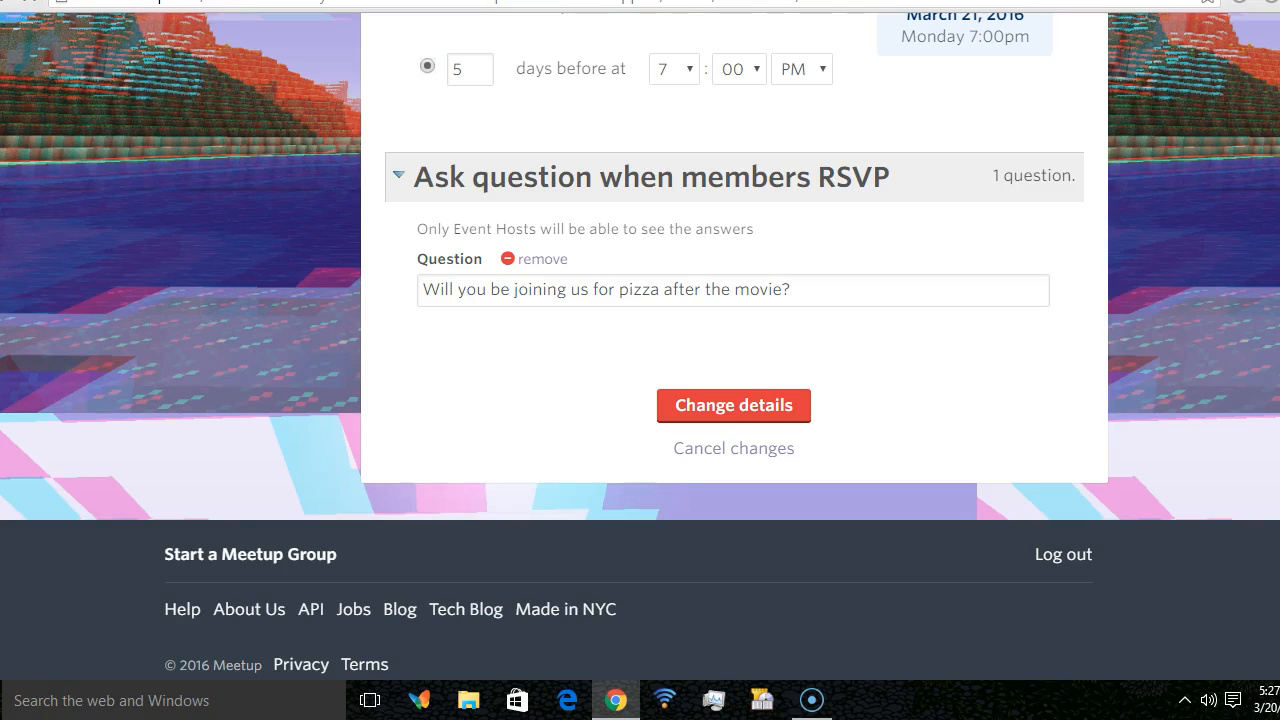
scroll(858, 207, down, 2)
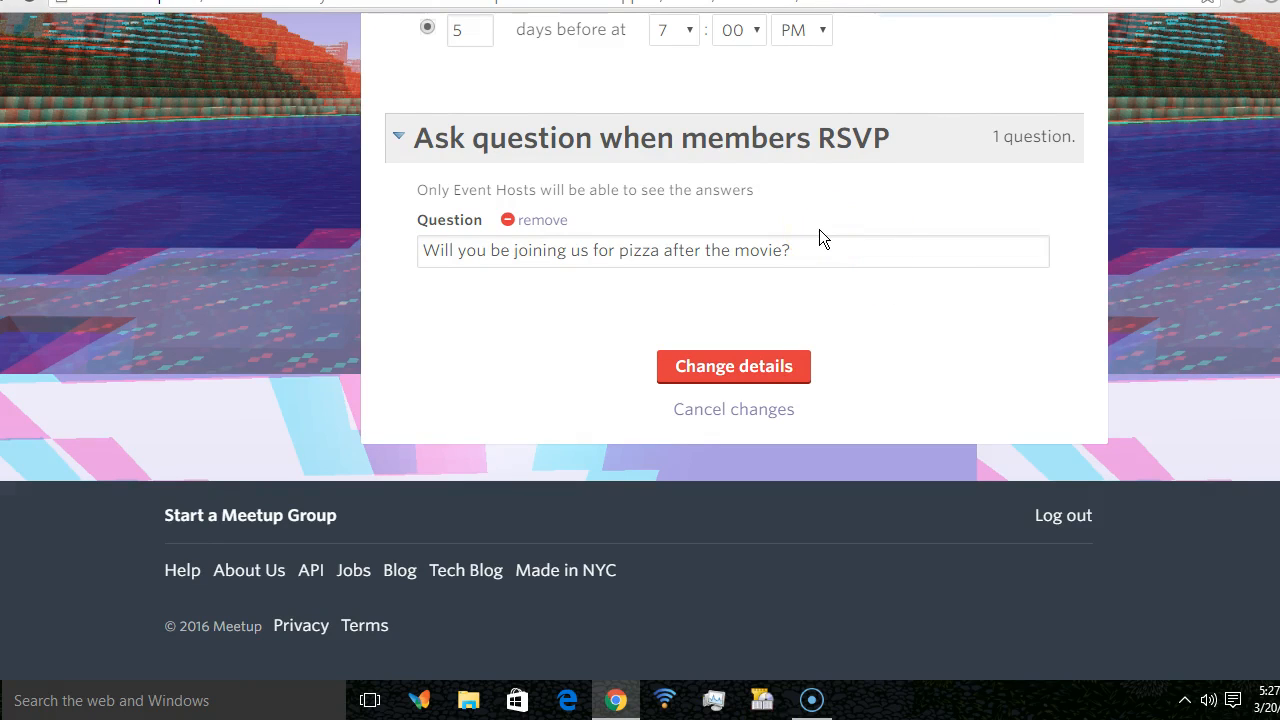
click(799, 248)
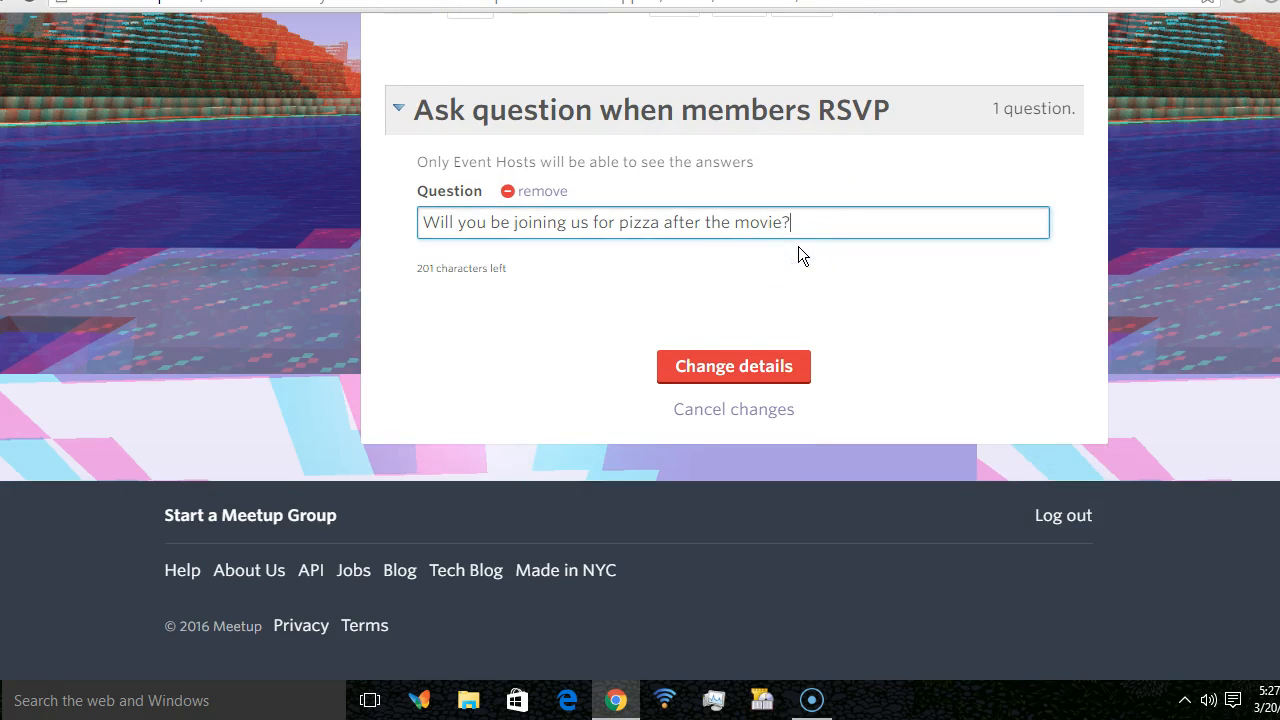
click(728, 262)
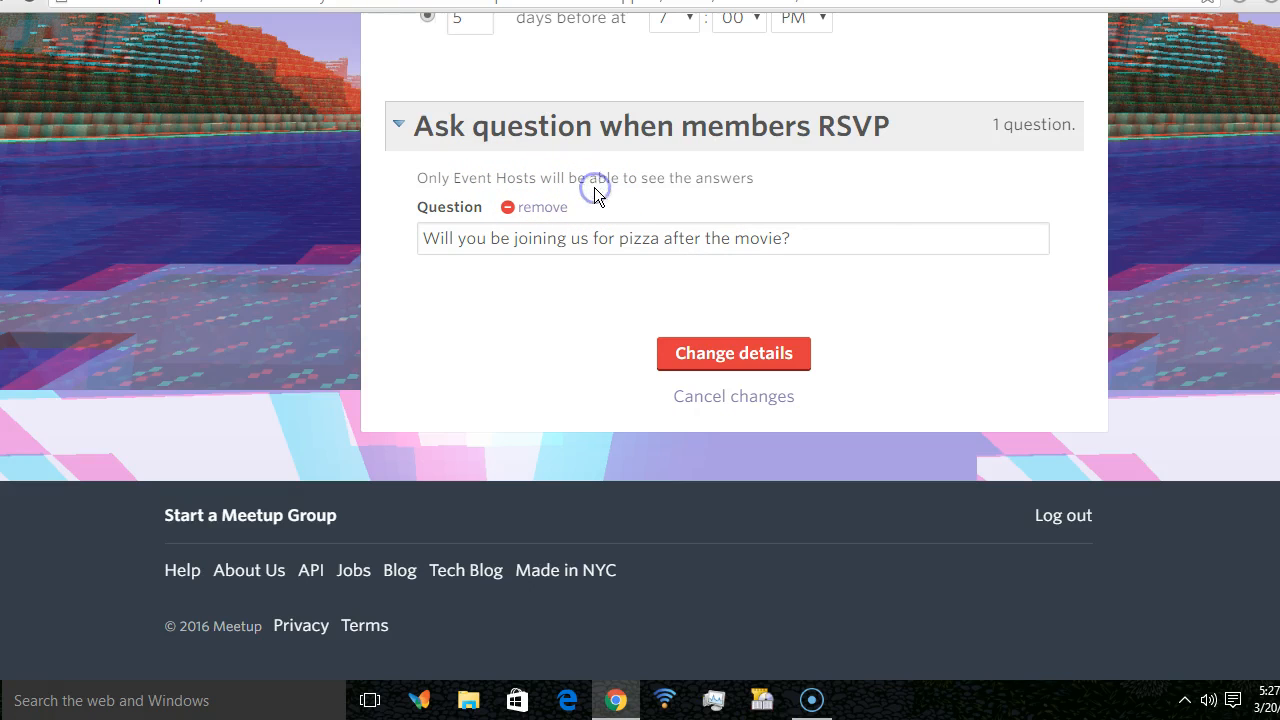
click(550, 211)
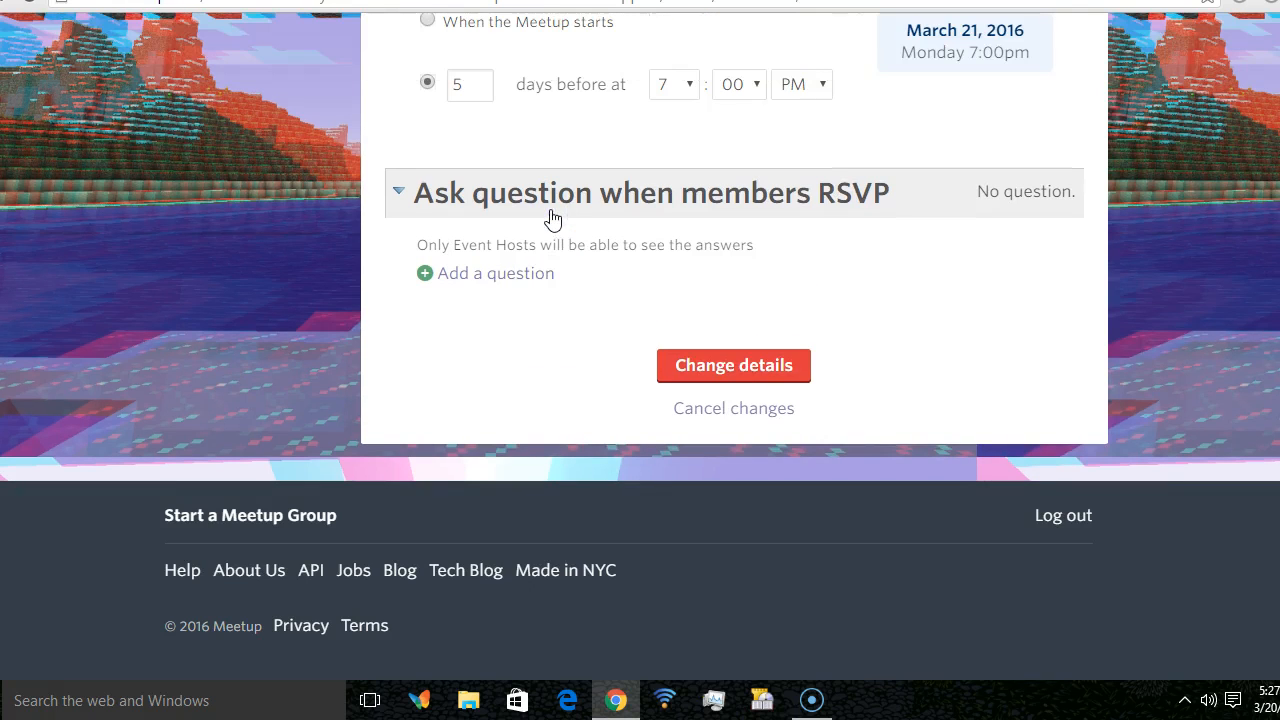
click(507, 277)
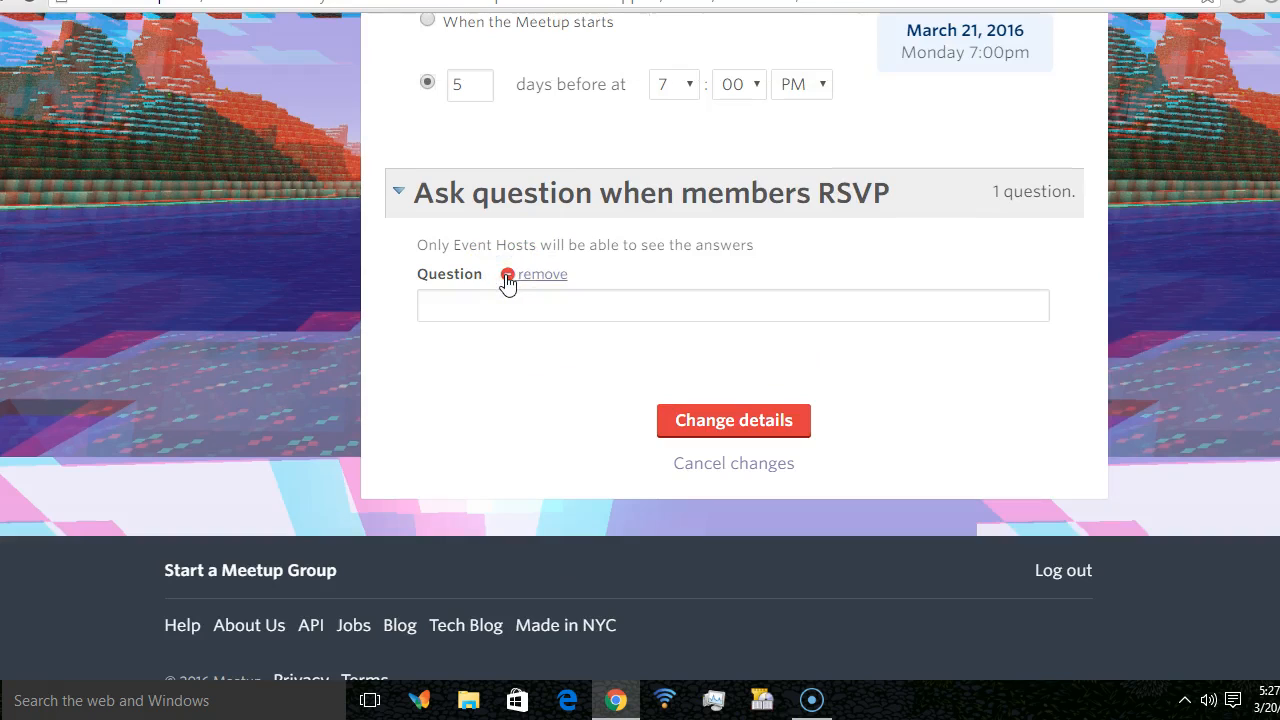
click(515, 295)
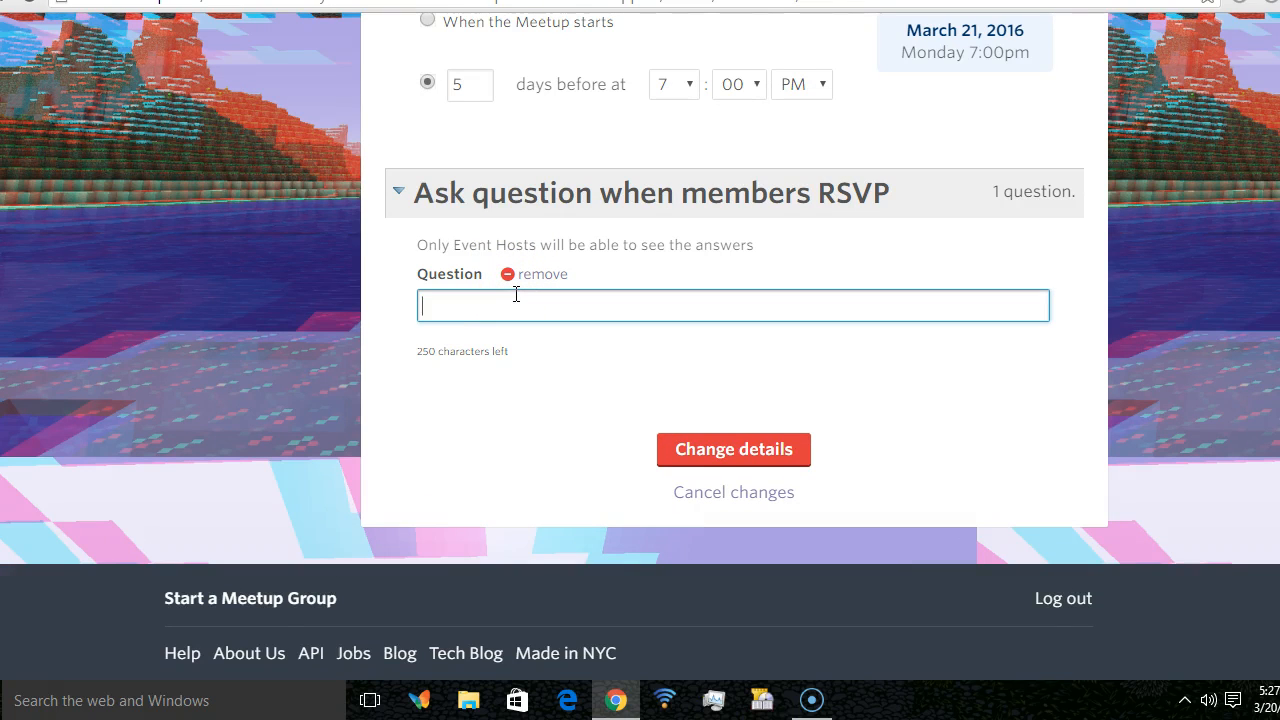
text(W)
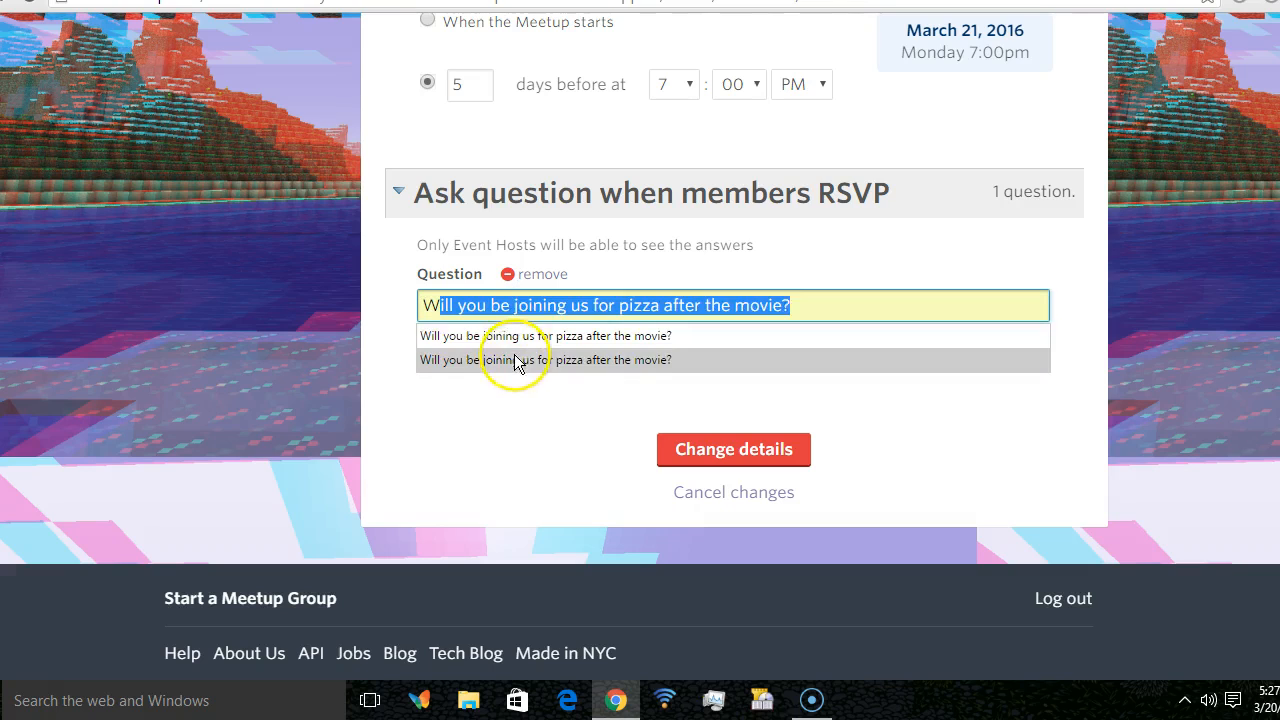
click(526, 337)
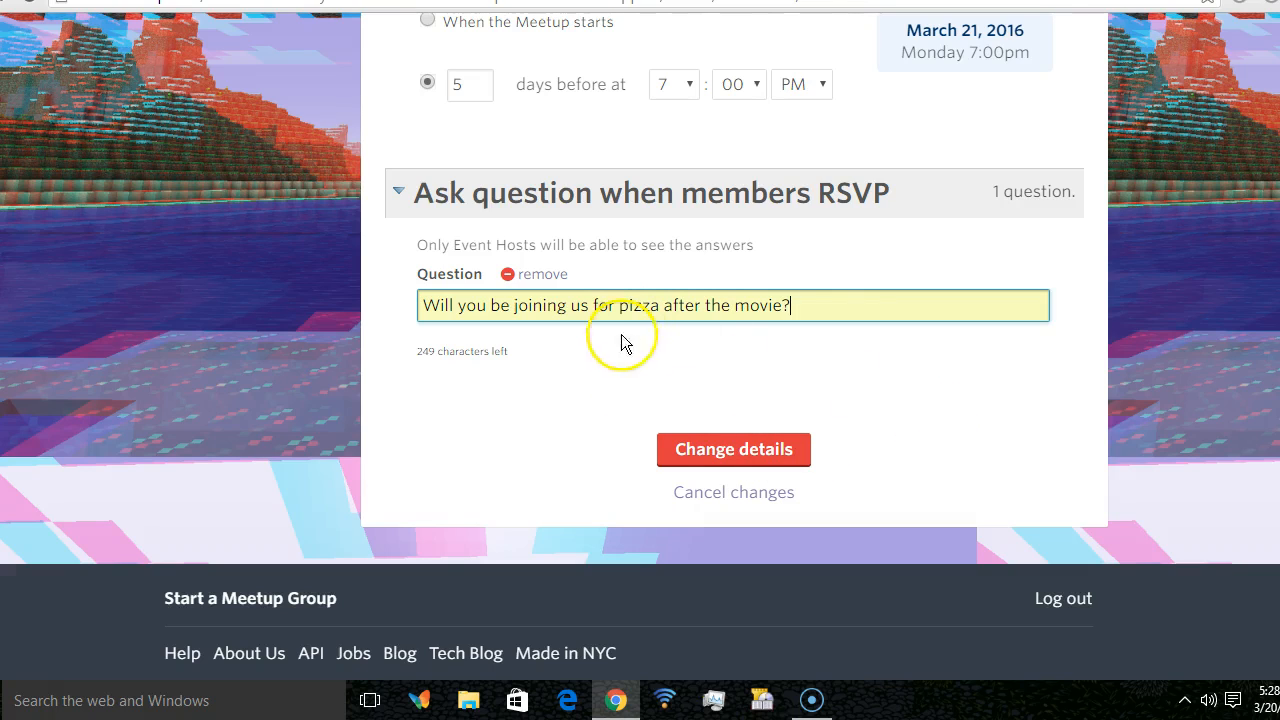
Save the changed Meetup details and review the date, venue, price and description on the Meetup page
click(737, 455)
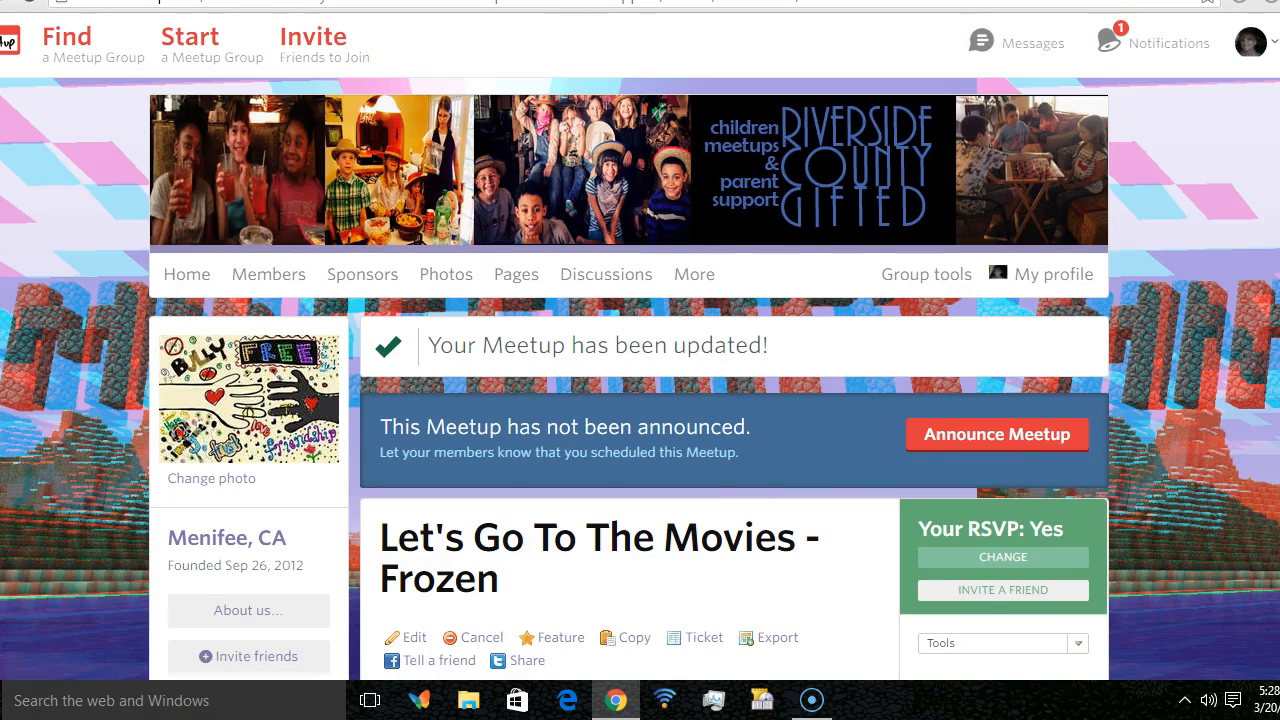
scroll(640, 346, down, 3)
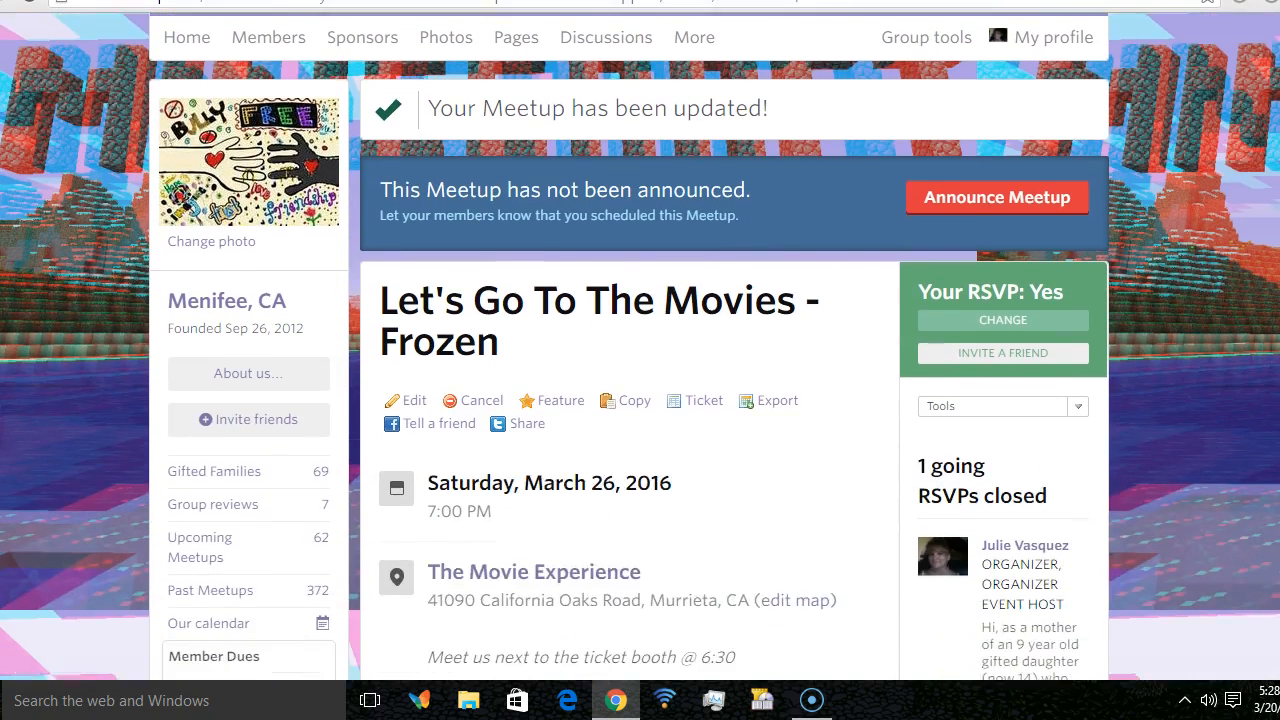
scroll(640, 346, down, 2)
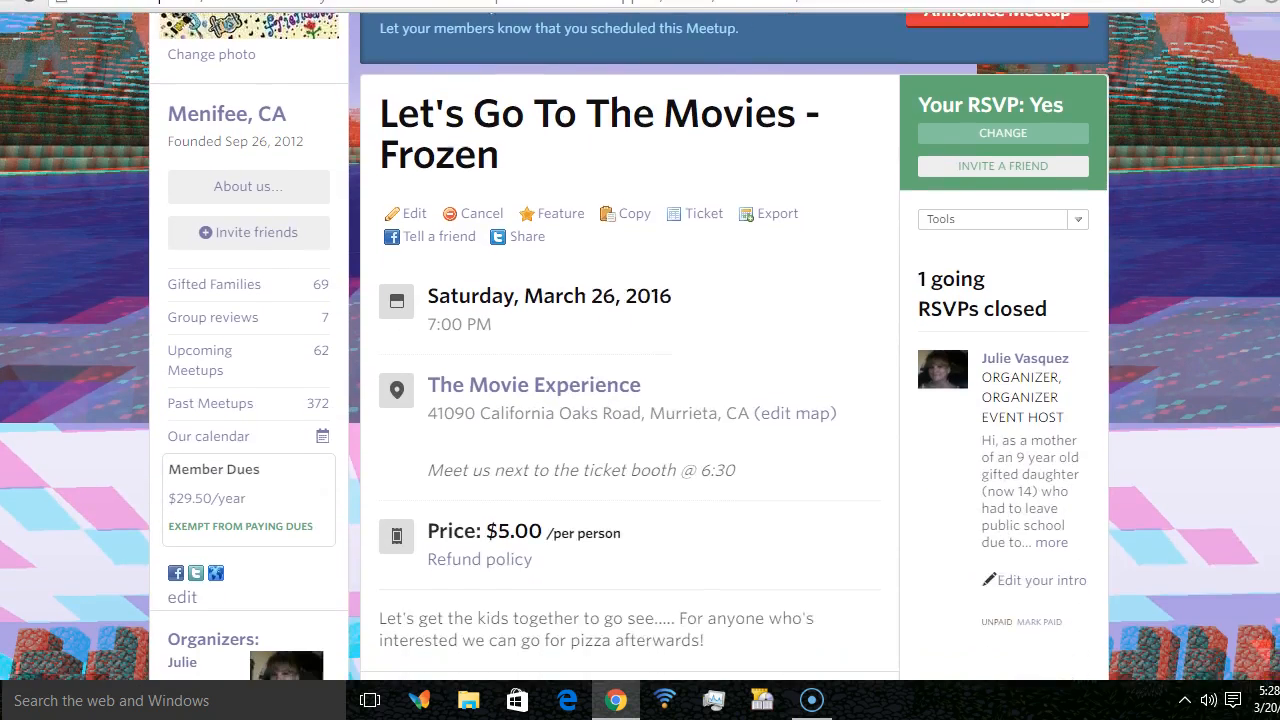
scroll(529, 137, down, 1)
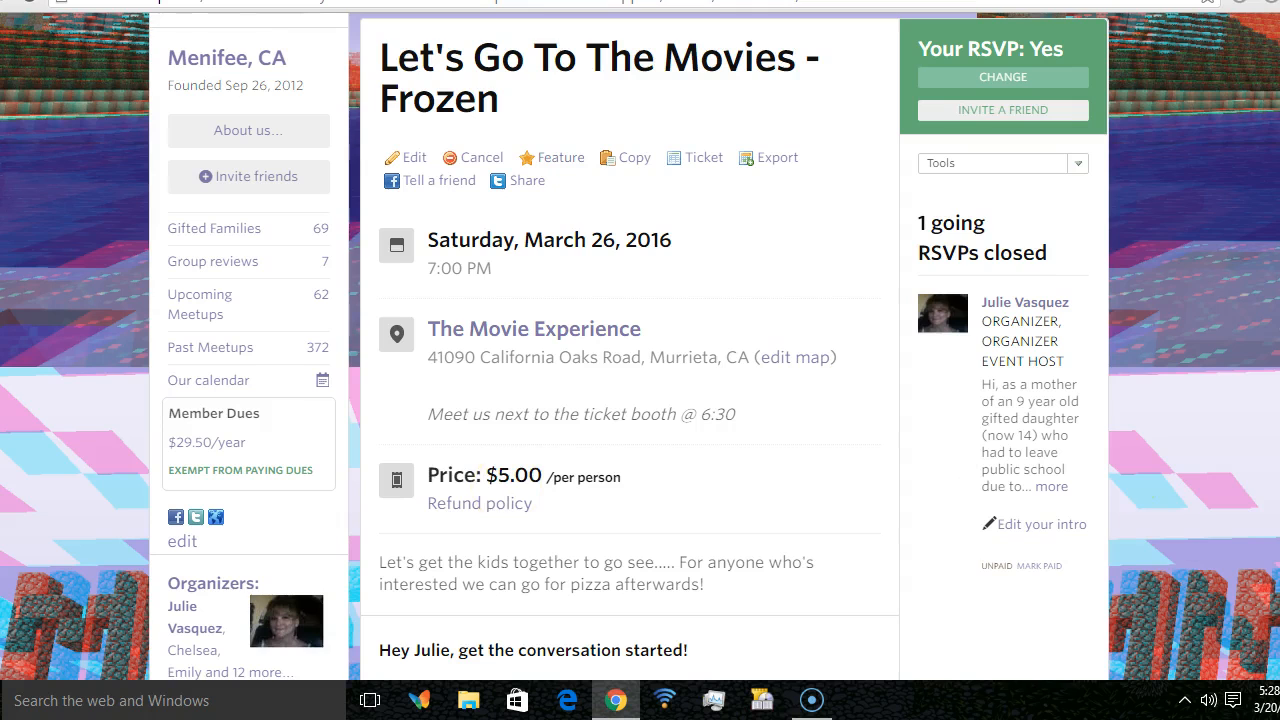
scroll(969, 420, down, 2)
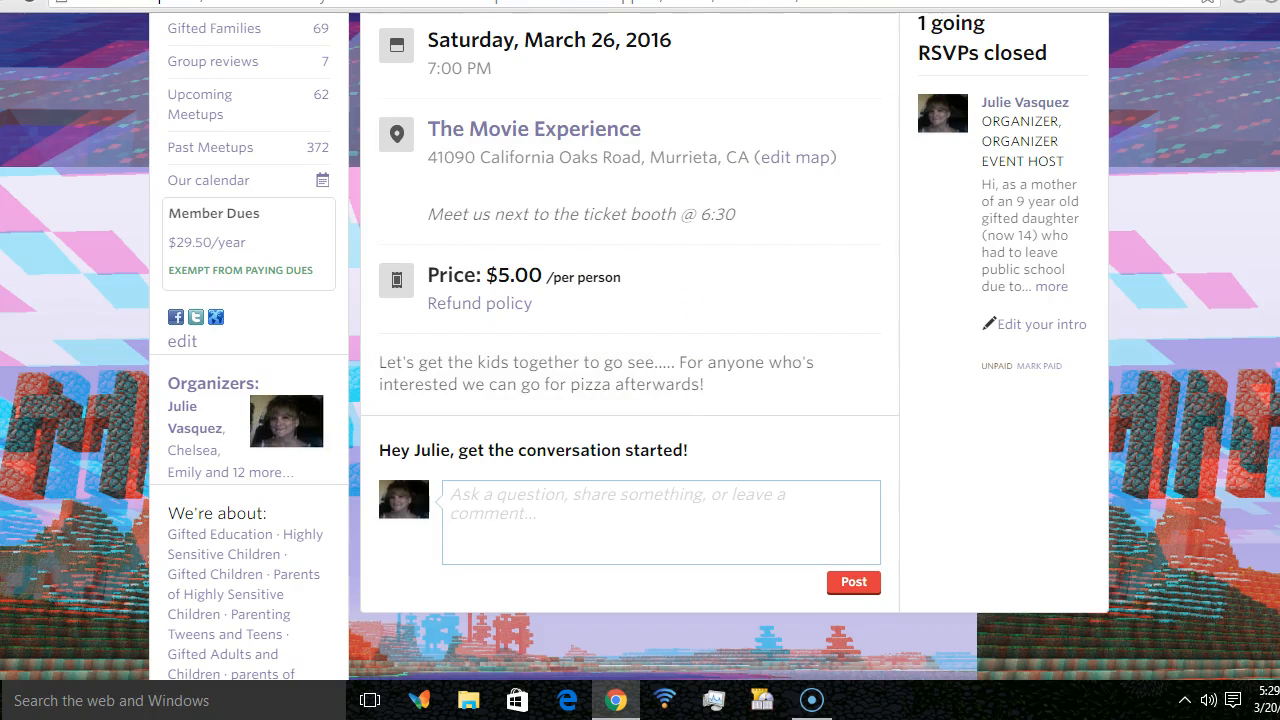
scroll(640, 346, up, 3)
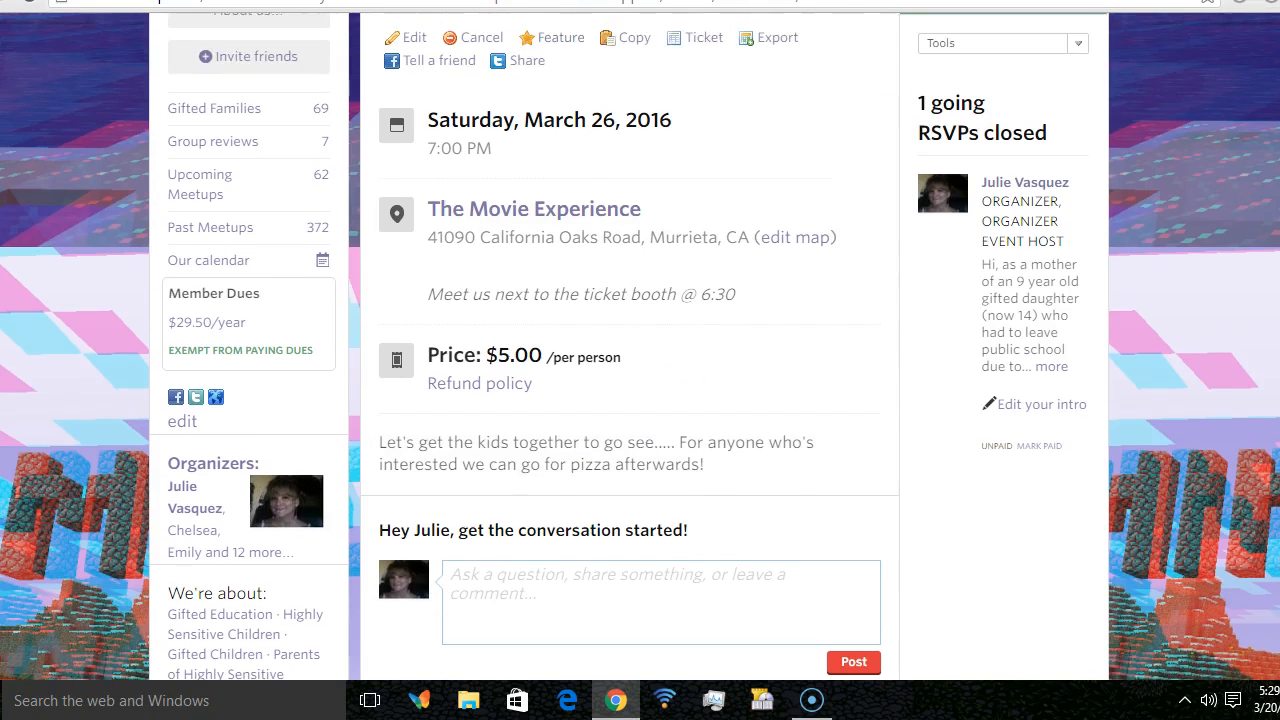
scroll(640, 346, up, 3)
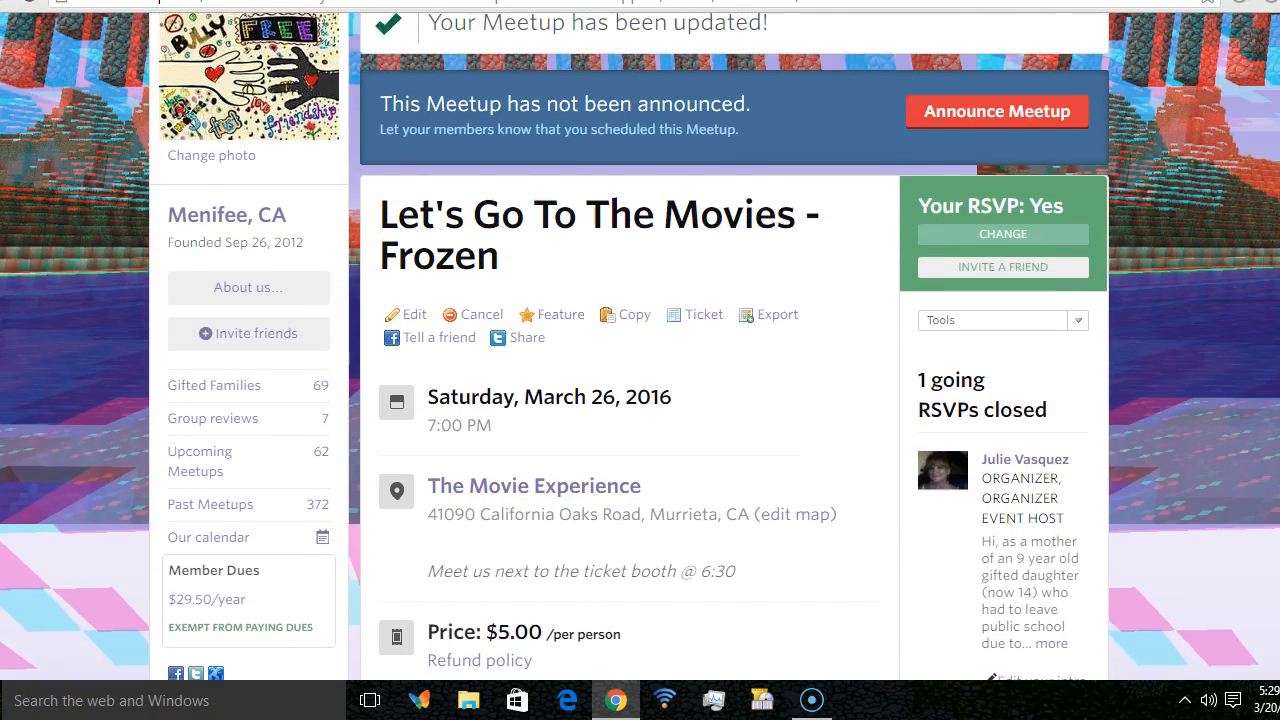